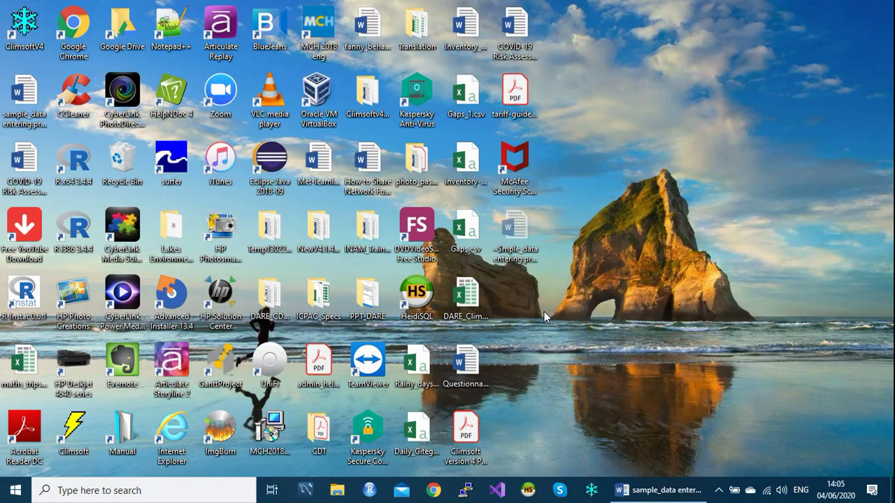
# Launch Climsoft and log in with the account password.
pyautogui.click(591, 490)
pyautogui.write('admin')
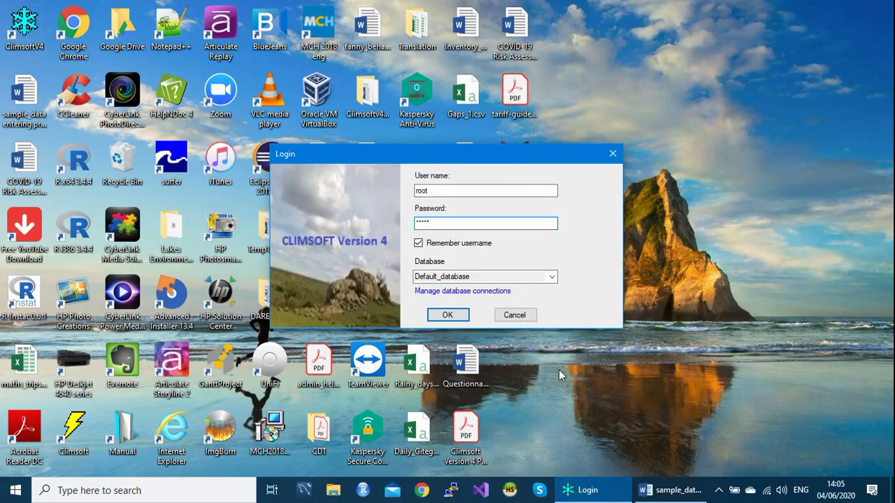
pyautogui.click(463, 318)
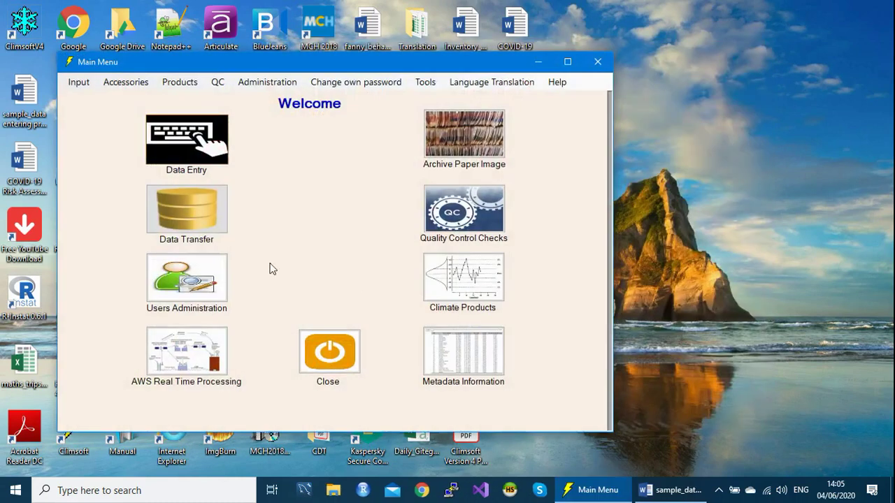
# Open form_daily2, the daily data for the whole month form, from Data Entry.
pyautogui.click(187, 155)
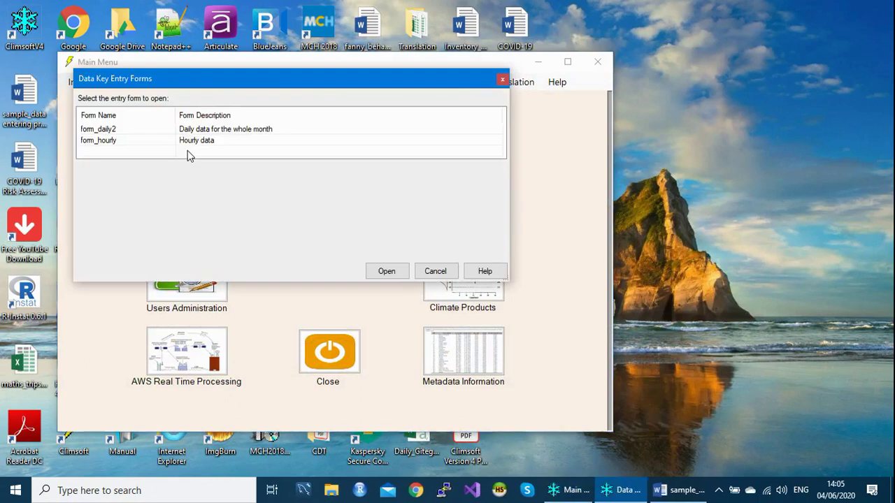
pyautogui.moveTo(293, 84); pyautogui.dragTo(325, 86)
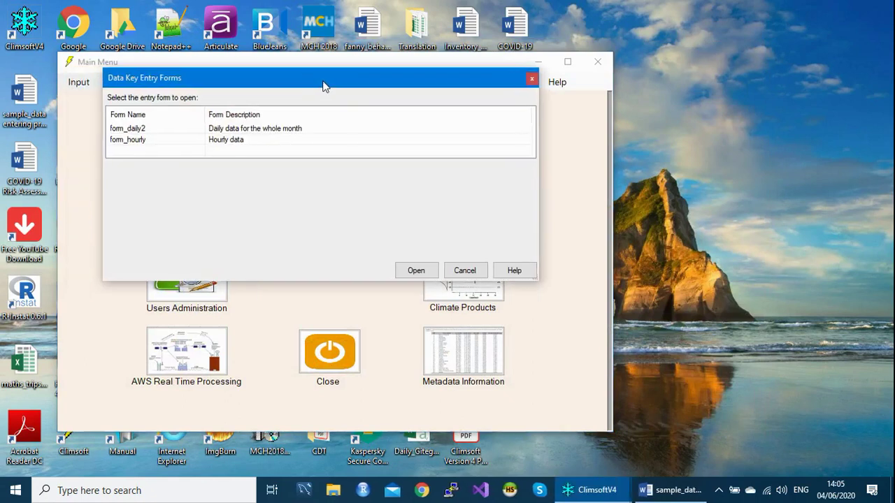
pyautogui.click(132, 141)
pyautogui.click(149, 130)
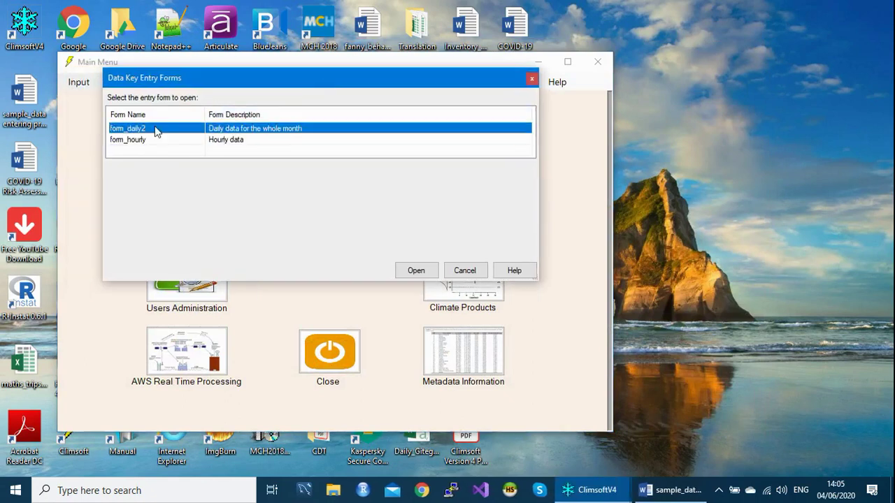
pyautogui.doubleClick(157, 132)
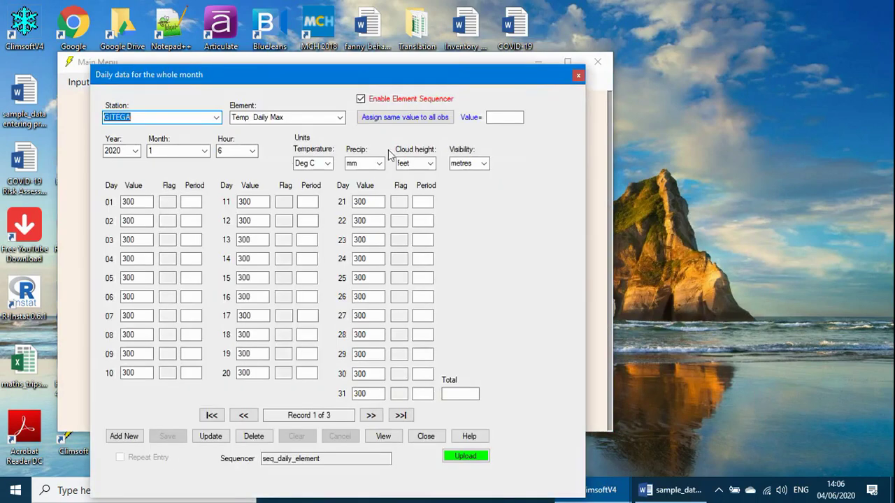
pyautogui.moveTo(409, 84); pyautogui.dragTo(421, 51)
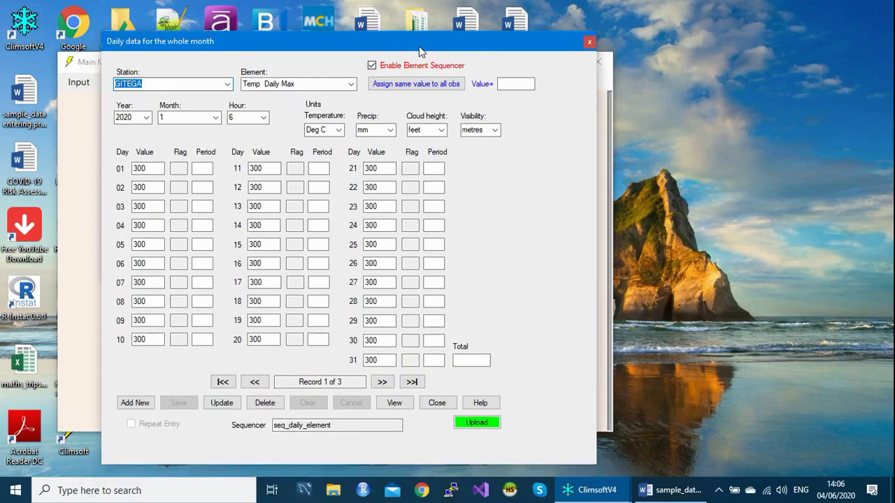
# Add a new blank record, review the scanned temperature sheet in Word, then return to Data Key Entry Forms.
pyautogui.click(137, 403)
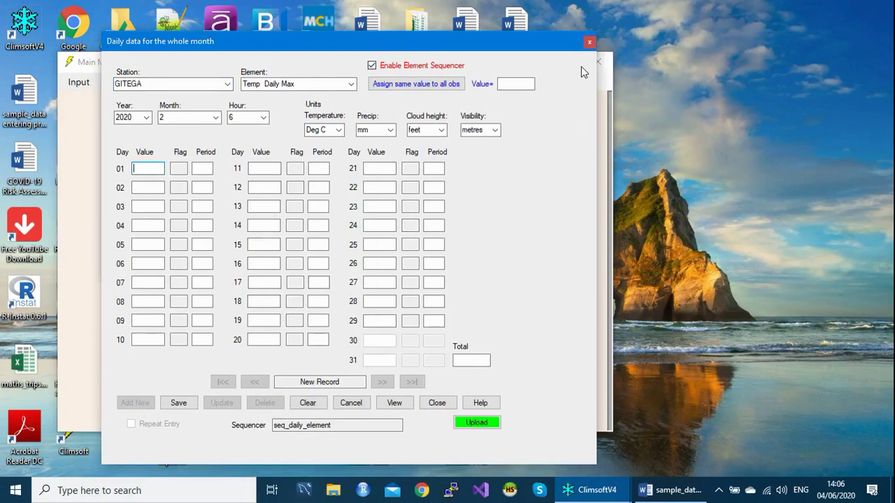
pyautogui.click(668, 496)
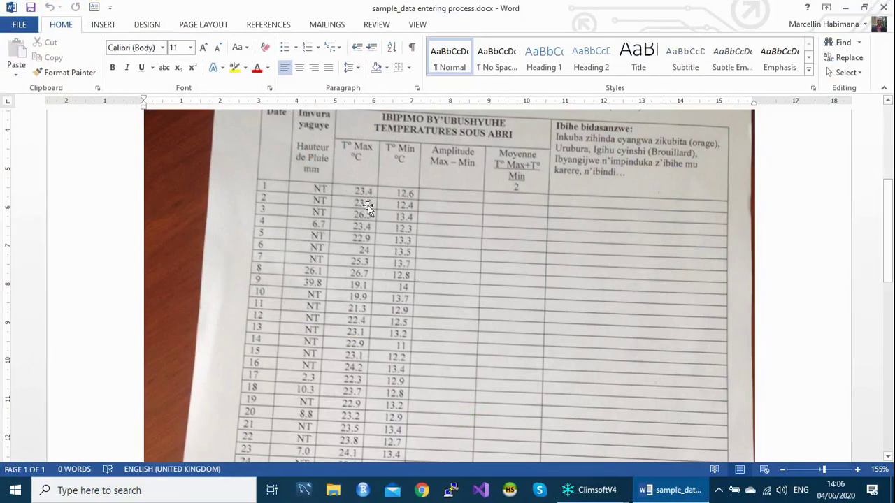
pyautogui.moveTo(598, 498)
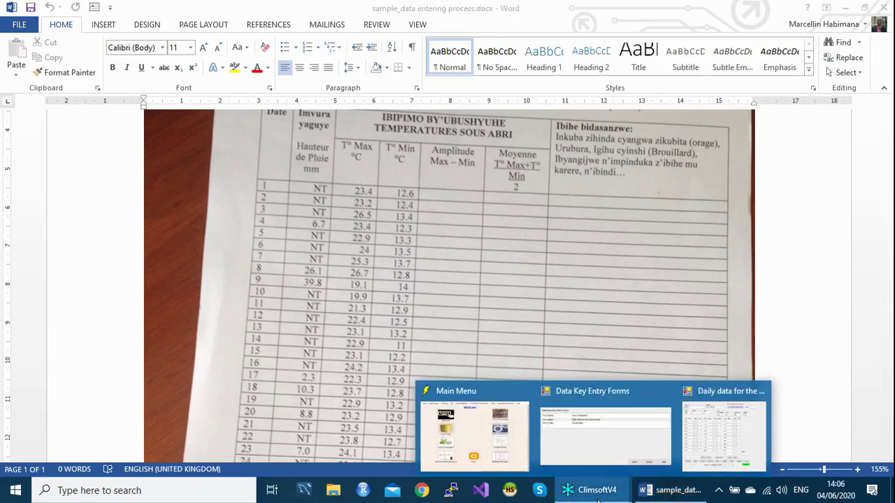
pyautogui.moveTo(639, 475)
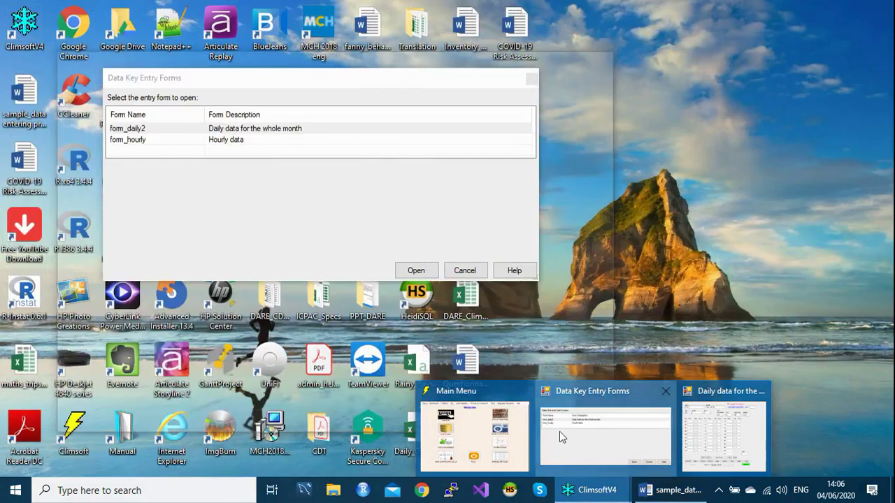
# Close the entry forms list and review the Daily sequencer listing elements 2, 3 and 5.
pyautogui.click(560, 431)
pyautogui.click(531, 78)
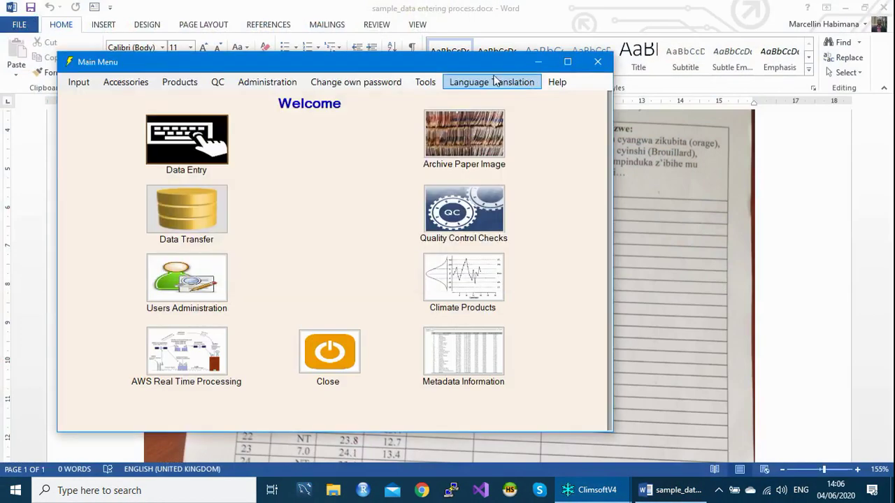
pyautogui.click(426, 82)
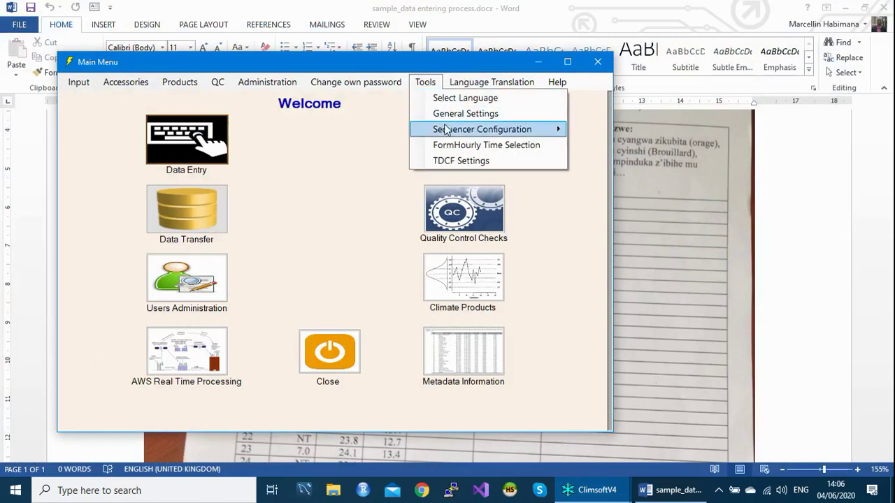
pyautogui.moveTo(446, 130)
pyautogui.click(599, 132)
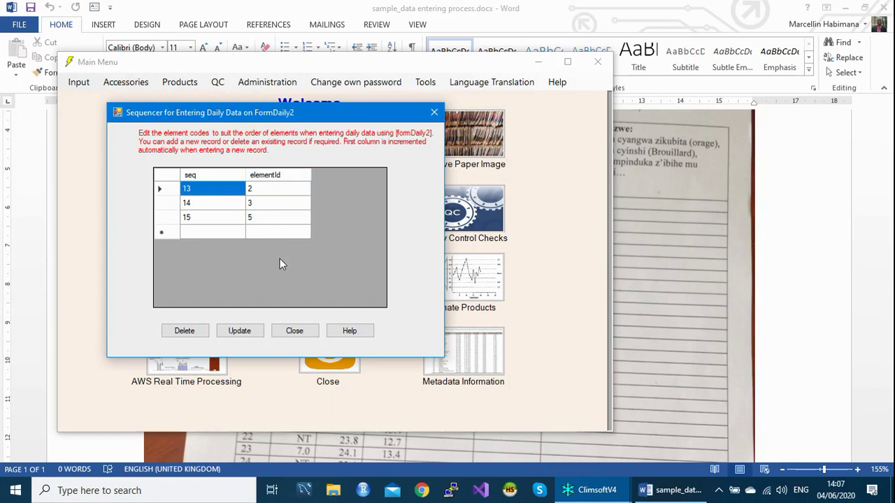
pyautogui.click(438, 112)
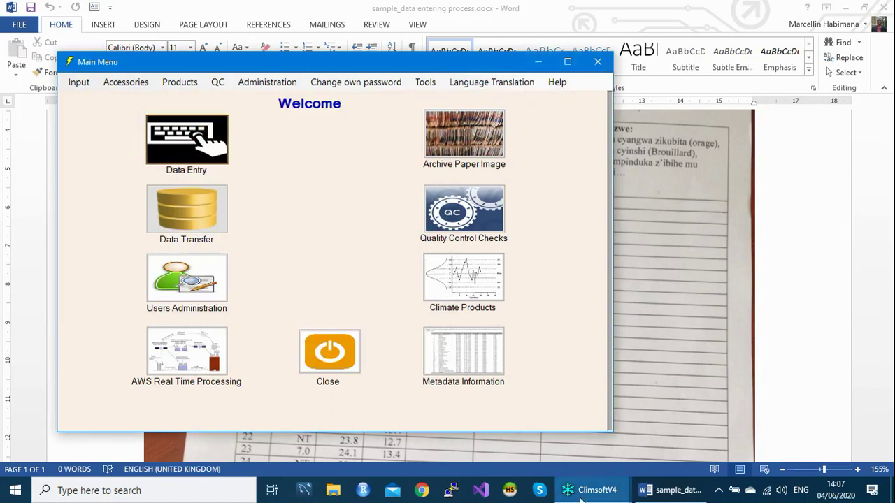
# Set the new February record's element to Precip Daily, then close the daily data form.
pyautogui.click(653, 438)
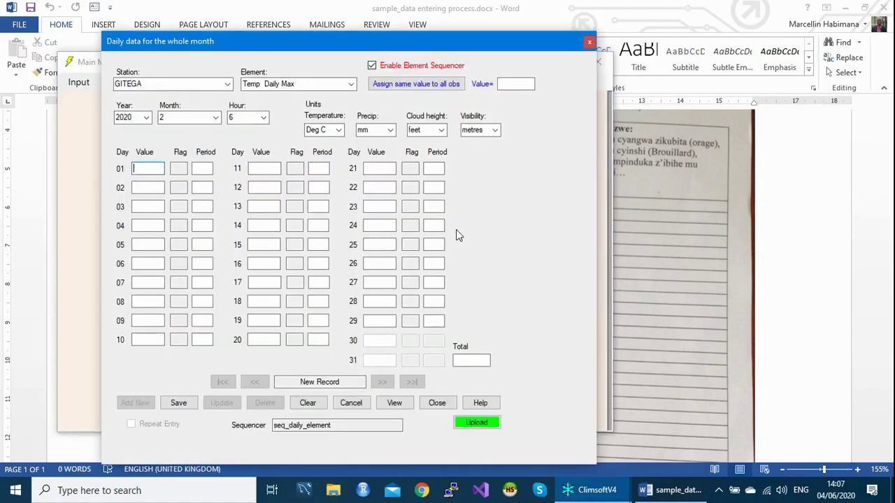
pyautogui.moveTo(390, 51); pyautogui.dragTo(410, 47)
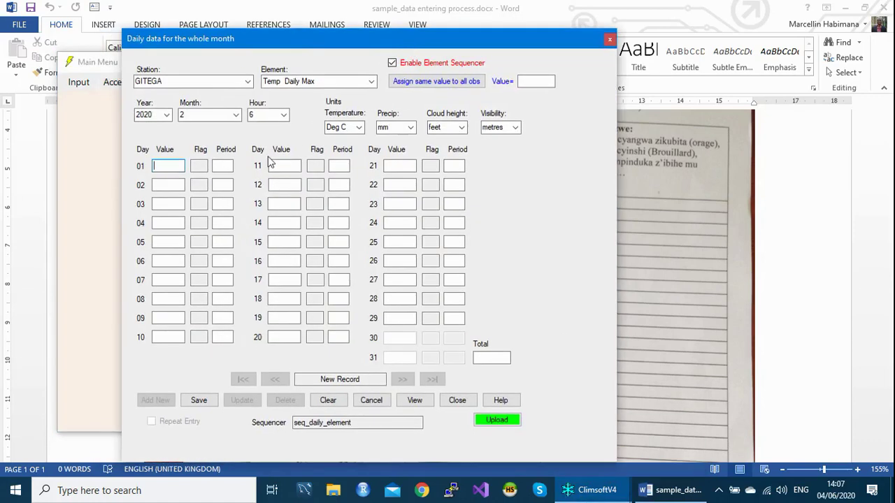
pyautogui.click(326, 82)
pyautogui.write('P')
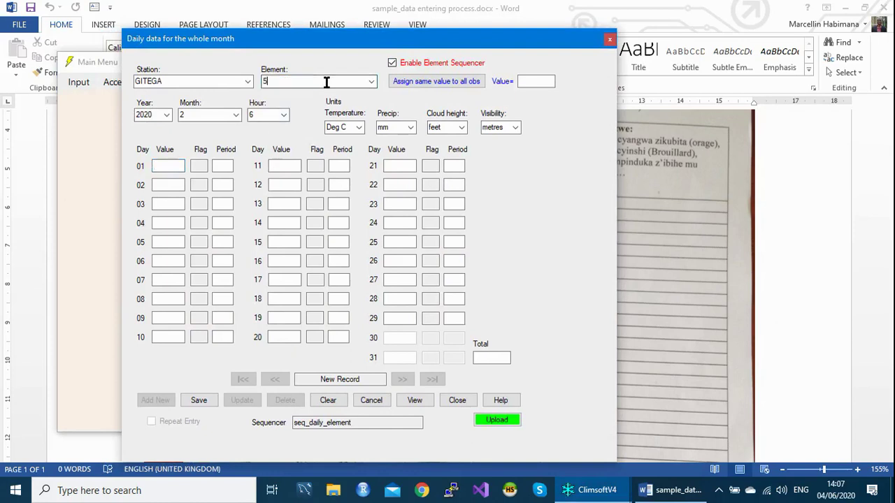
pyautogui.press('Tab')
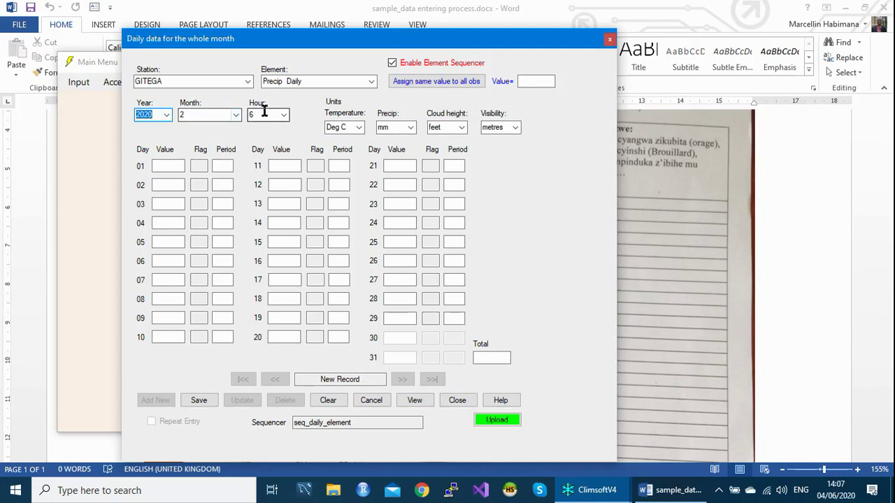
pyautogui.click(180, 165)
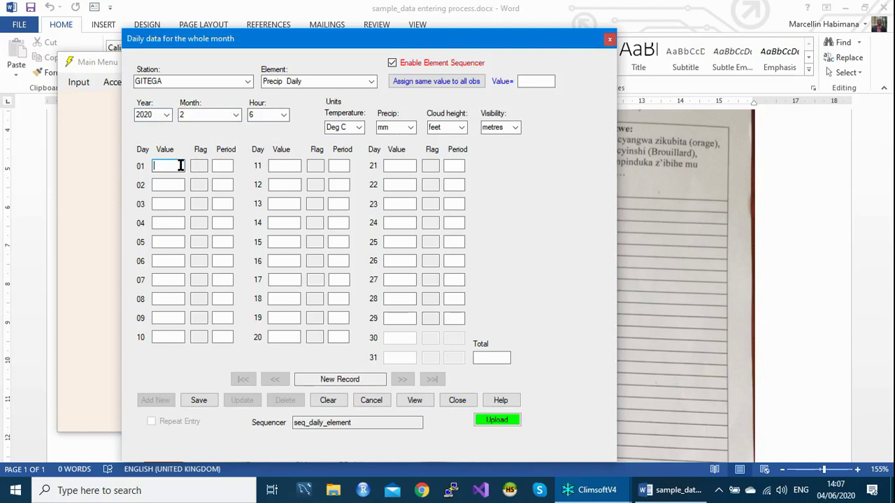
pyautogui.moveTo(434, 39); pyautogui.dragTo(431, 20)
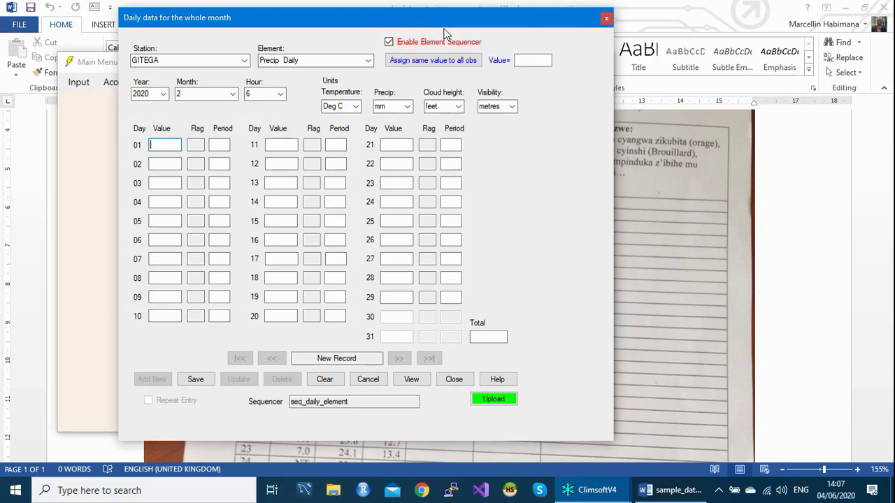
pyautogui.click(606, 19)
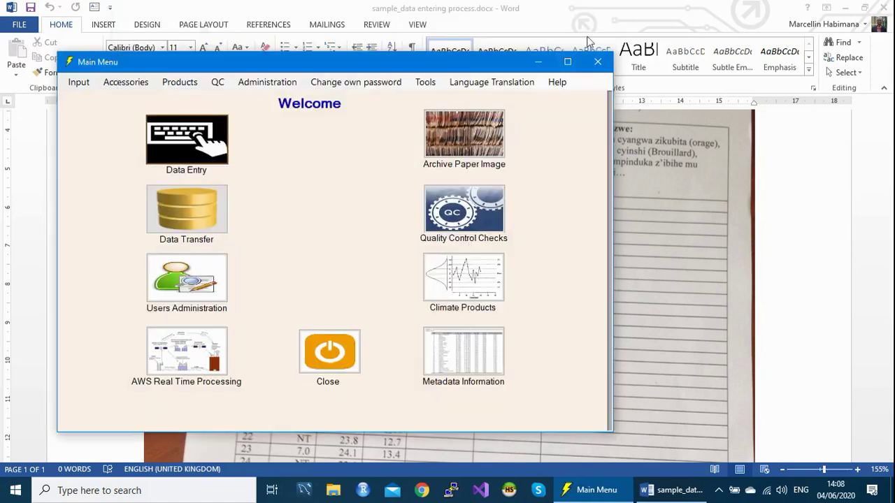
# Check element 2 (Temp Daily Max) metadata: scale 0.1, upper limit 400, lower limit 120.
pyautogui.click(478, 342)
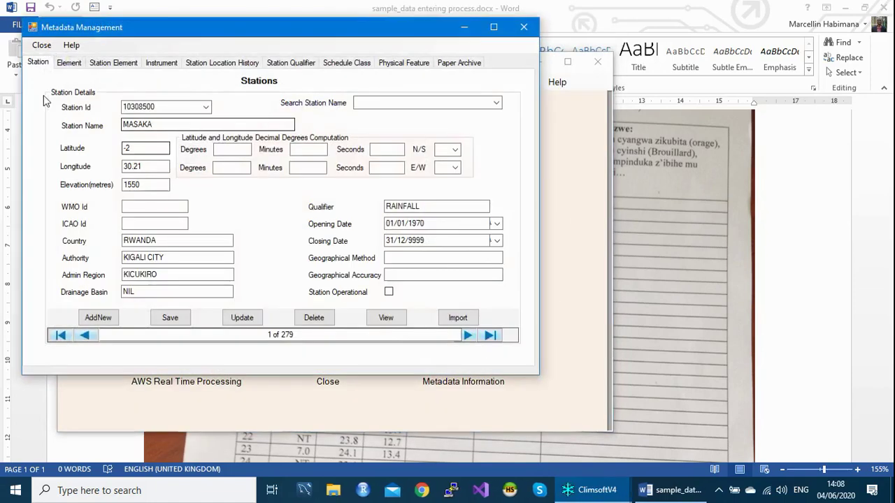
pyautogui.click(70, 63)
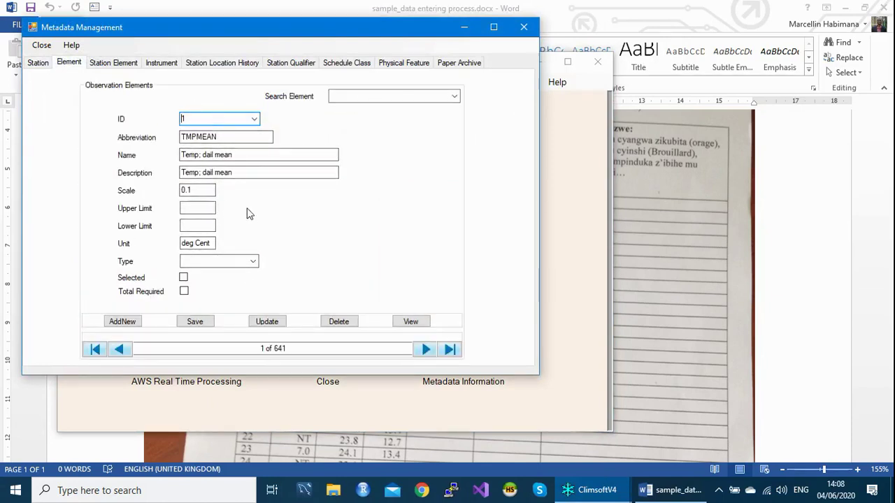
pyautogui.click(253, 119)
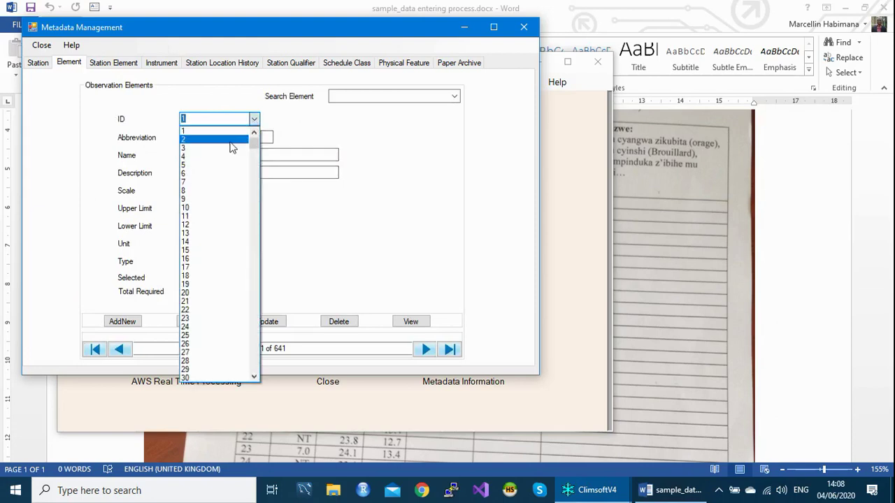
pyautogui.click(226, 140)
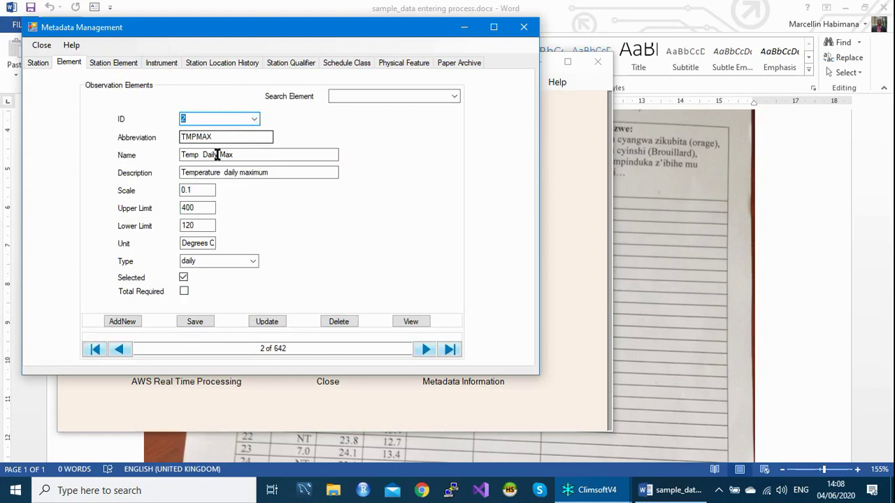
pyautogui.moveTo(200, 187); pyautogui.dragTo(181, 187)
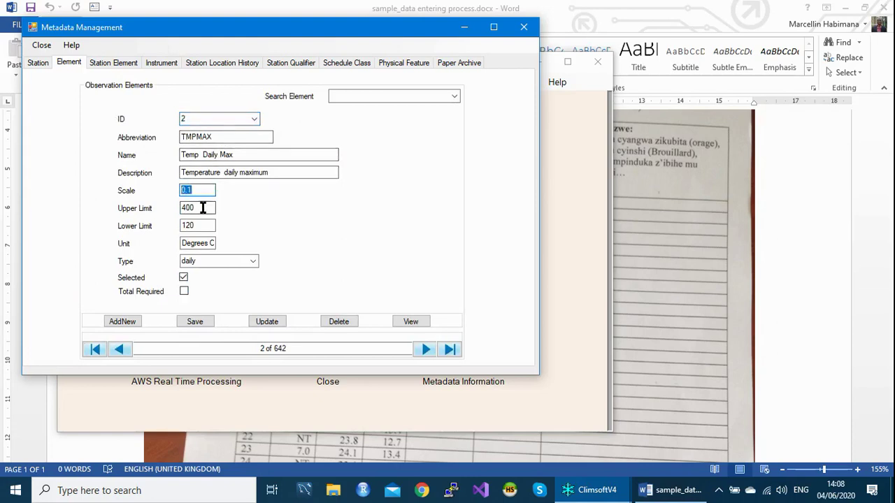
pyautogui.moveTo(203, 208); pyautogui.dragTo(180, 213)
pyautogui.moveTo(203, 226); pyautogui.dragTo(184, 226)
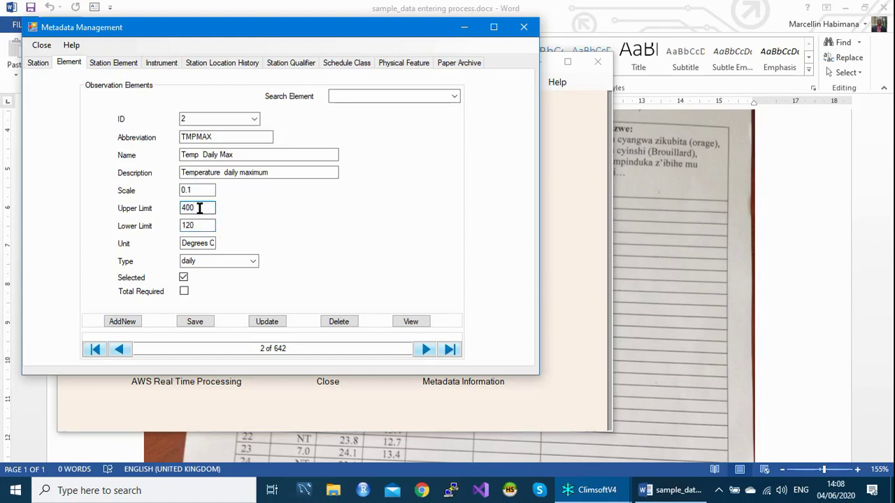
pyautogui.moveTo(199, 208); pyautogui.dragTo(178, 209)
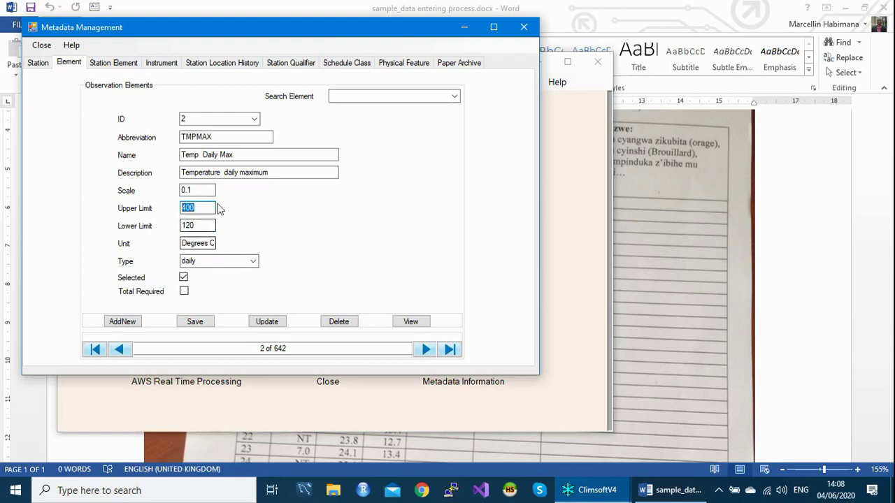
pyautogui.click(524, 27)
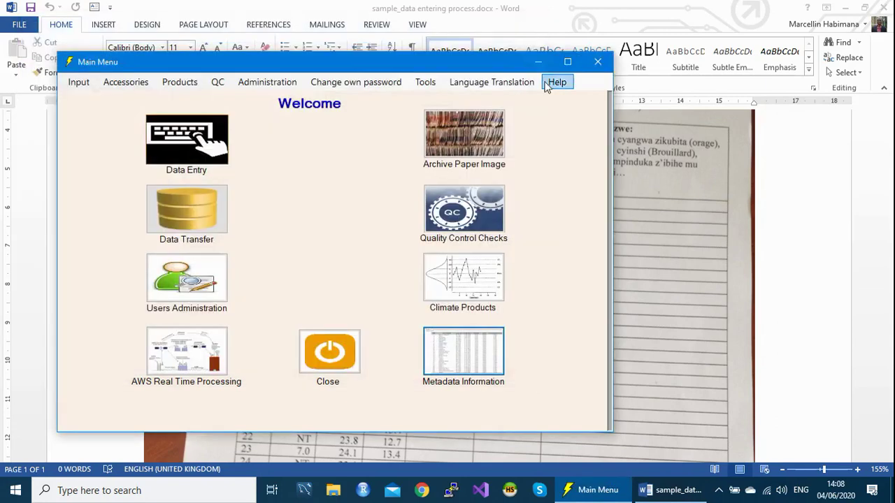
# Reopen form_daily2 from the entry forms list and add a new blank record.
pyautogui.click(175, 148)
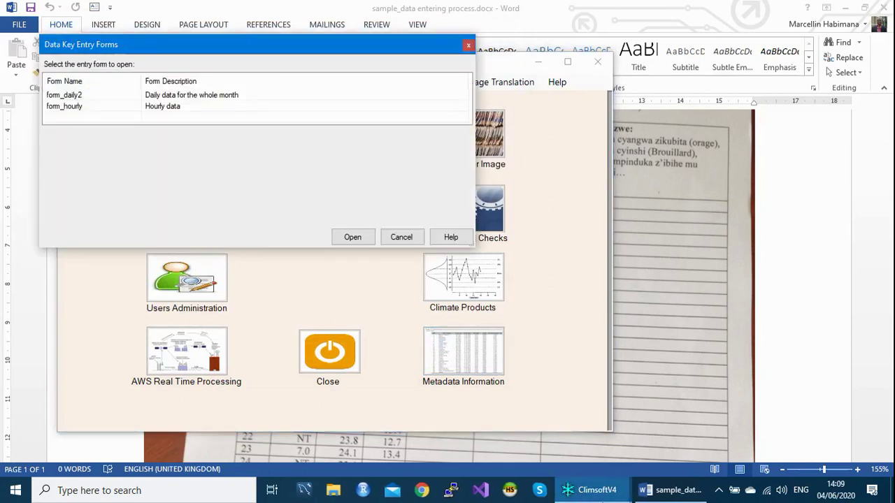
pyautogui.moveTo(600, 494)
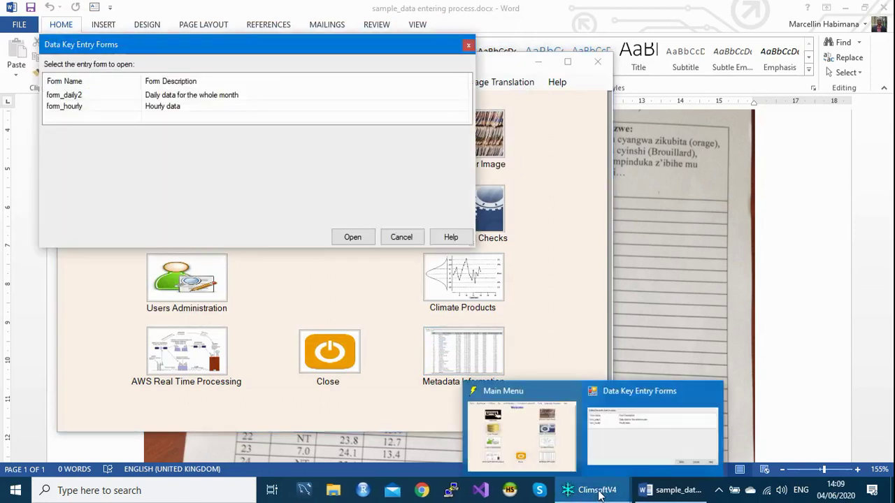
pyautogui.click(77, 94)
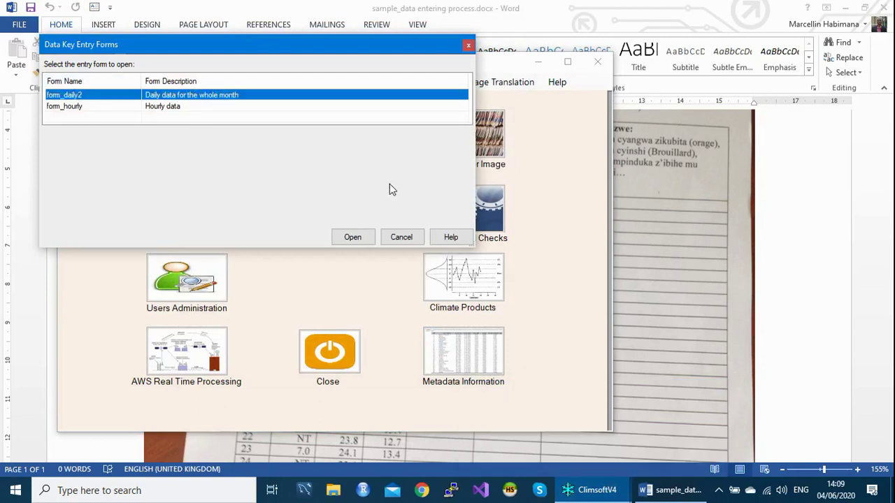
pyautogui.press('Return')
pyautogui.moveTo(382, 70); pyautogui.dragTo(400, 52)
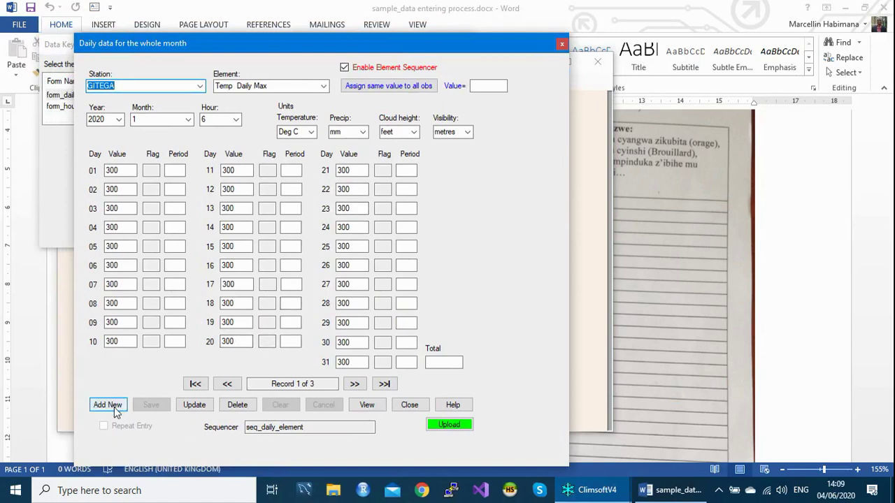
pyautogui.click(114, 407)
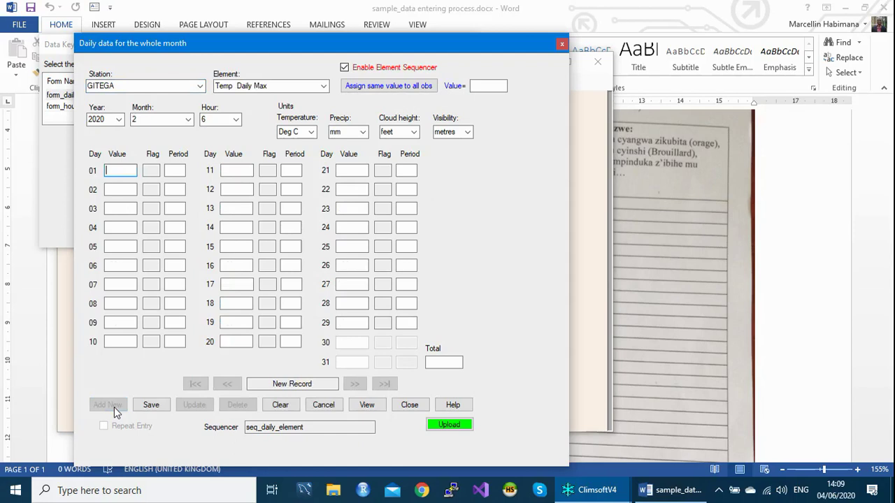
# Set the element to Precip Daily and enter 0 for days 01 and 02.
pyautogui.click(269, 82)
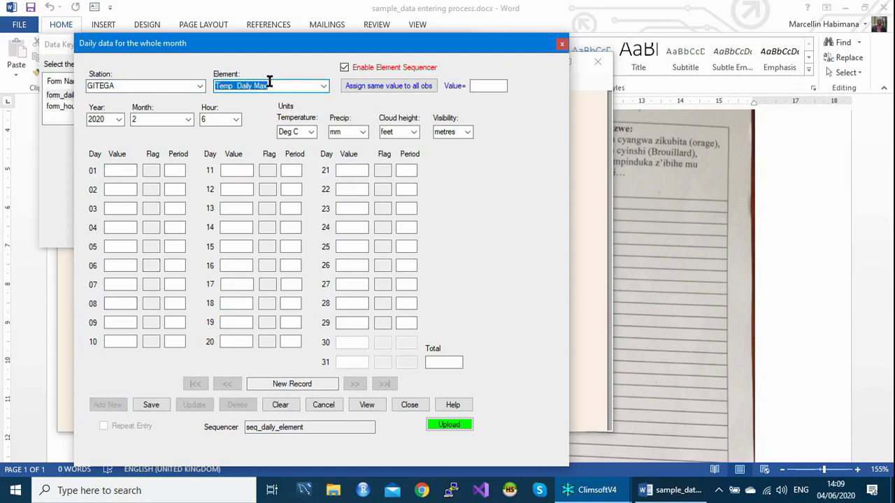
pyautogui.write('p')
pyautogui.press('Tab')
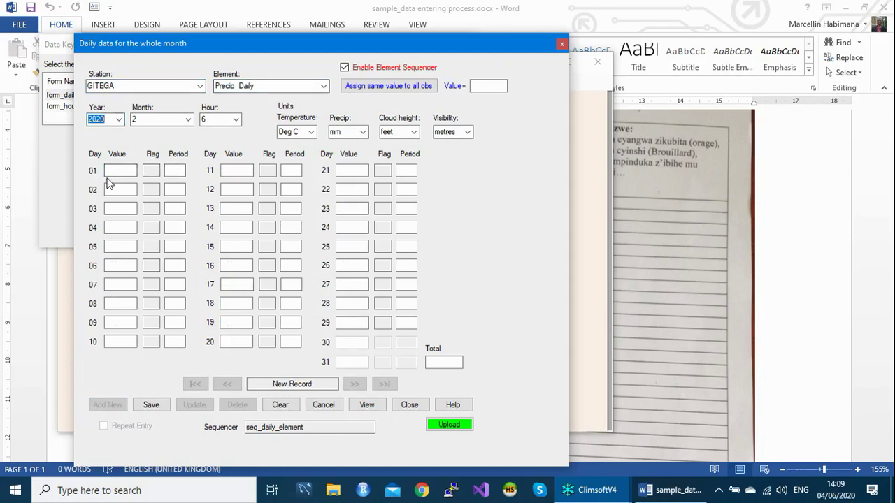
pyautogui.click(128, 170)
pyautogui.write('0')
pyautogui.press('Return')
pyautogui.write('0')
pyautogui.press('Return')
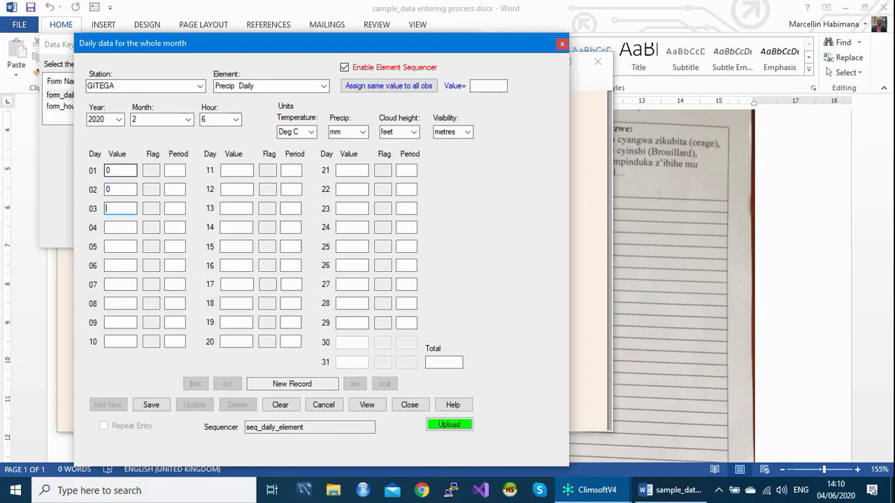
# Fill every day with 0 using 'Assign same value to all obs', then clear the fill value.
pyautogui.click(491, 86)
pyautogui.write('0')
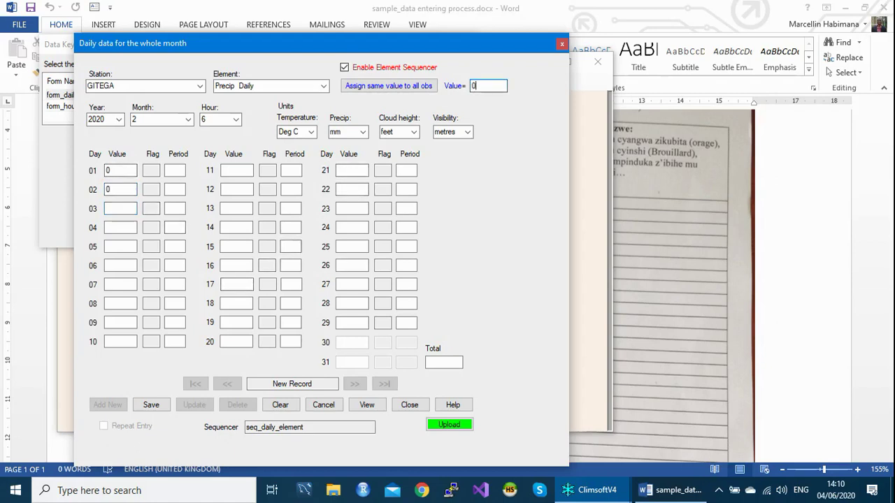
pyautogui.click(398, 87)
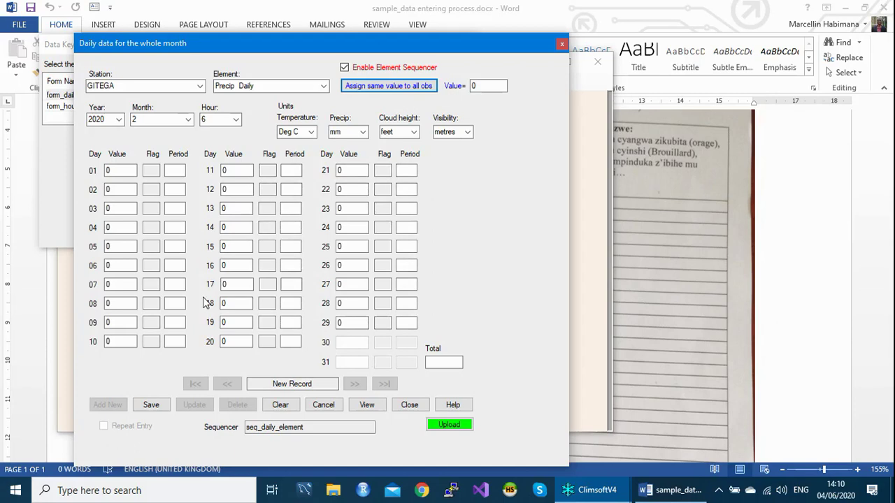
pyautogui.click(473, 86)
pyautogui.press('Delete')
# Enter precipitation 67 for day 04, 261 for day 08 and 398 for day 09.
pyautogui.click(122, 225)
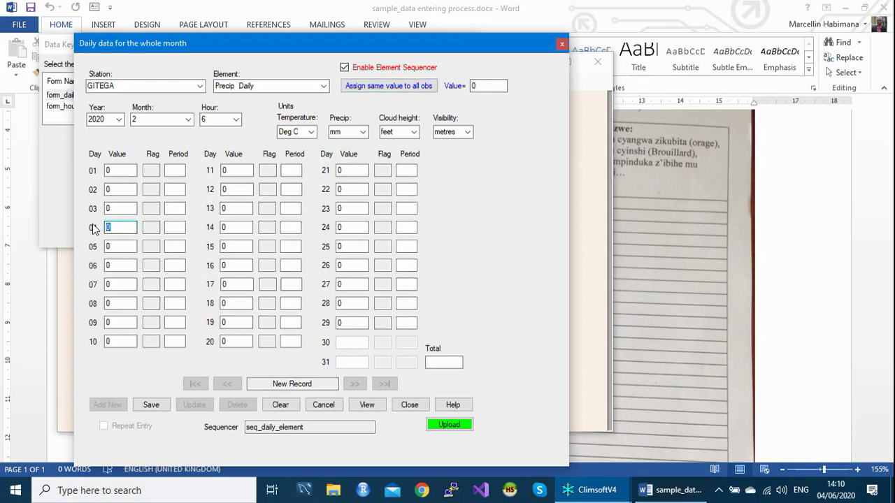
pyautogui.write('67')
pyautogui.click(113, 304)
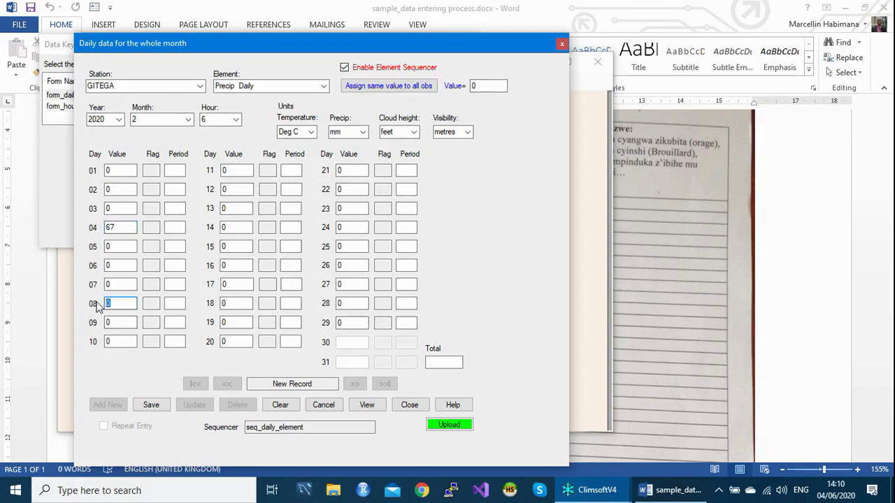
pyautogui.write('21')
pyautogui.press('BackSpace')
pyautogui.write('61')
pyautogui.press('Return')
pyautogui.write('398')
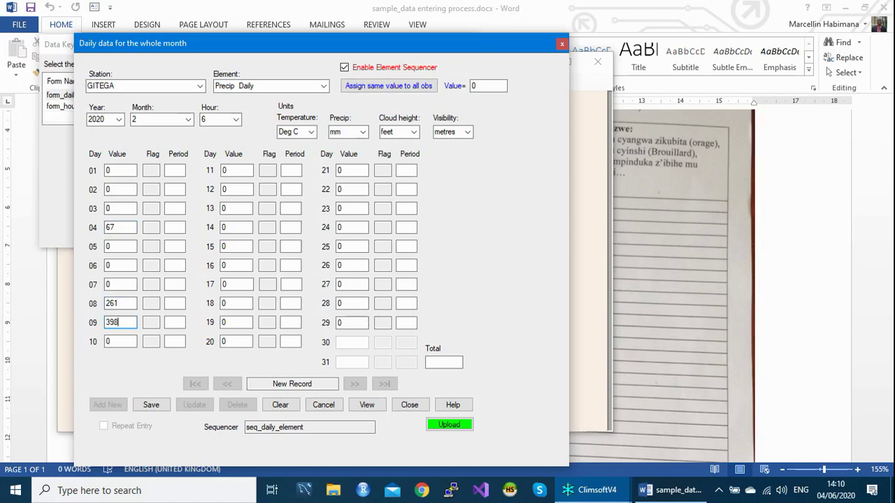
# Enter precipitation 23 for day 17, 103 for day 18 and 88 for day 20.
pyautogui.click(234, 285)
pyautogui.write('23')
pyautogui.click(234, 304)
pyautogui.write('103')
pyautogui.click(236, 340)
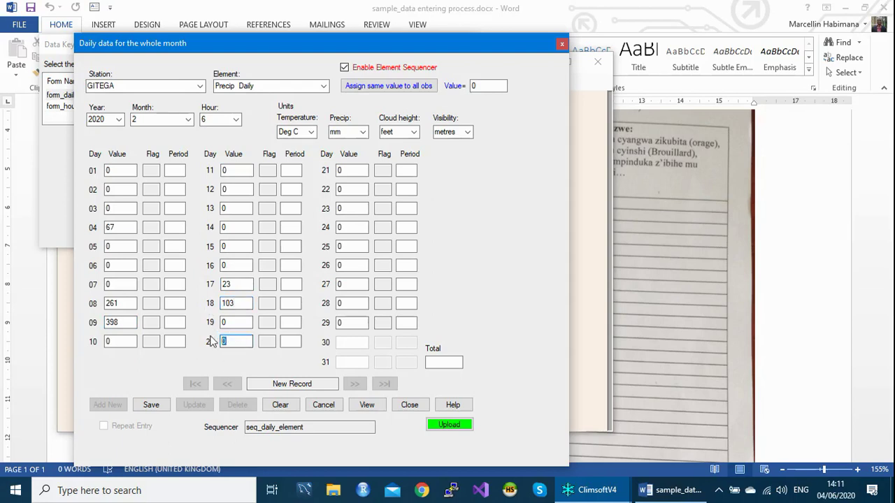
pyautogui.write('88')
# Enter rainfall 70 on day 23, 42 on day 26 and 287 on day 29.
pyautogui.click(342, 207)
pyautogui.write('70')
pyautogui.press('Return')
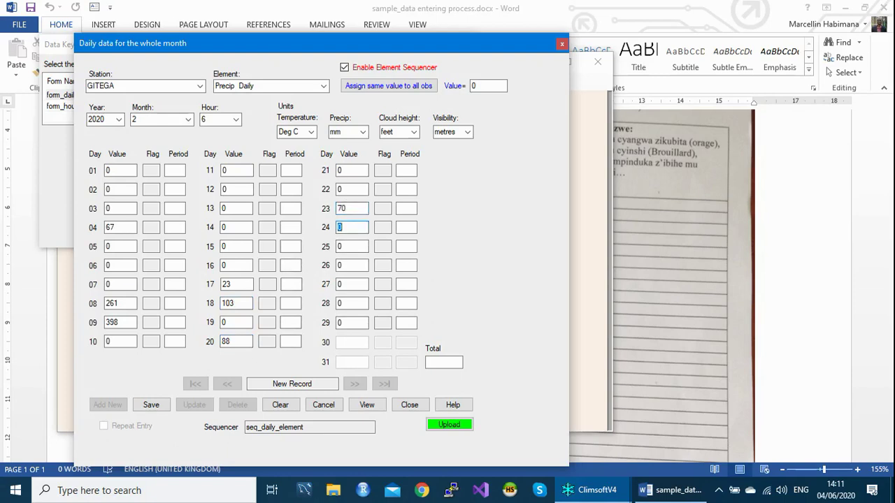
pyautogui.click(352, 265)
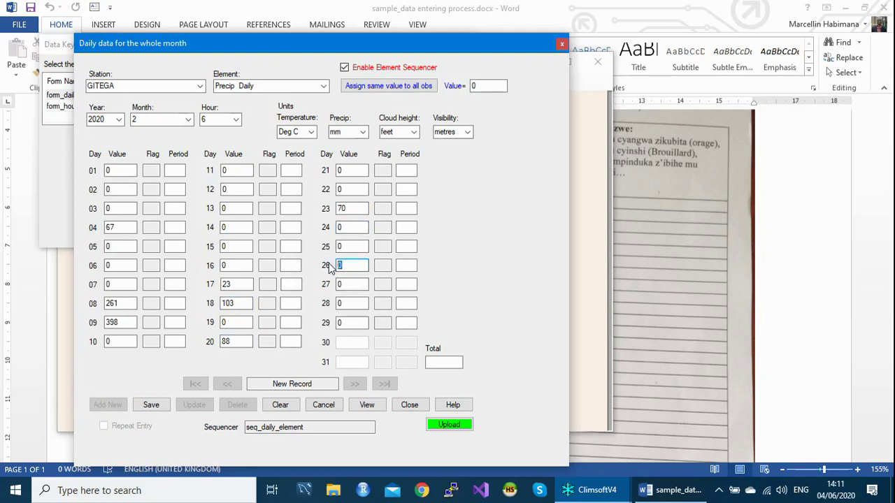
pyautogui.write('42')
pyautogui.click(354, 322)
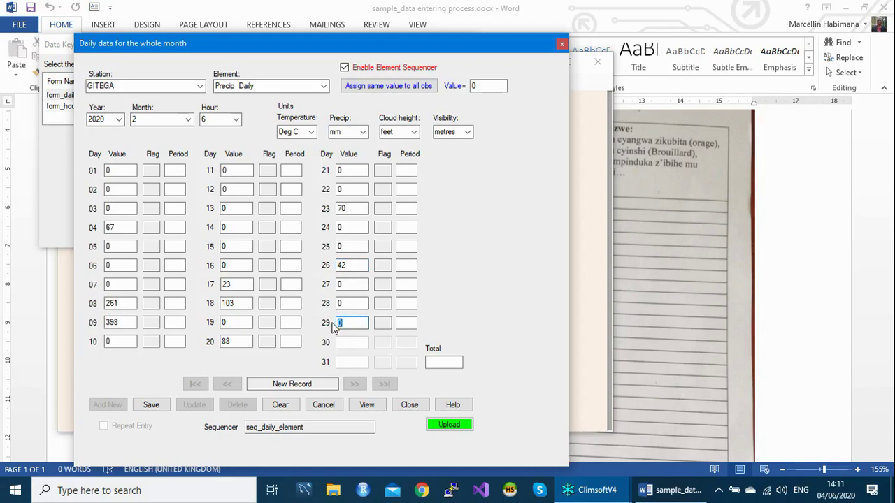
pyautogui.write('287')
# Attempt to save, dismissing the missing-total warning and the mismatch warning for total 158.
pyautogui.press('Return')
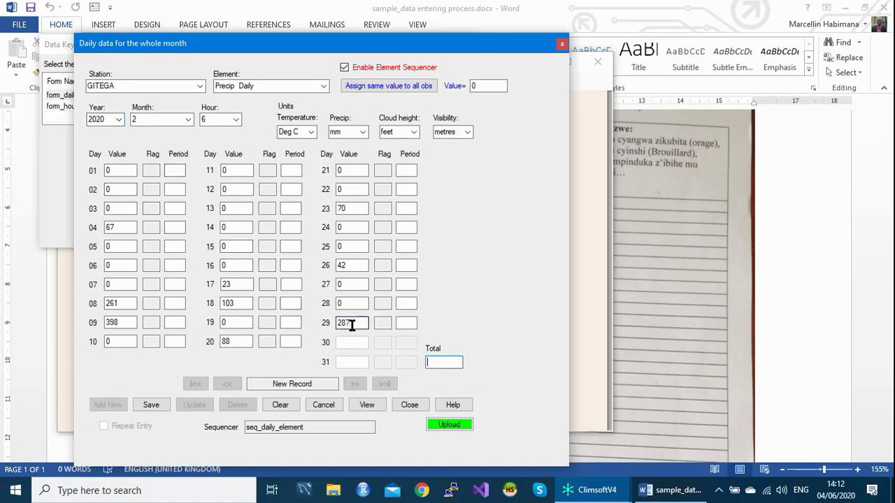
pyautogui.press('Return')
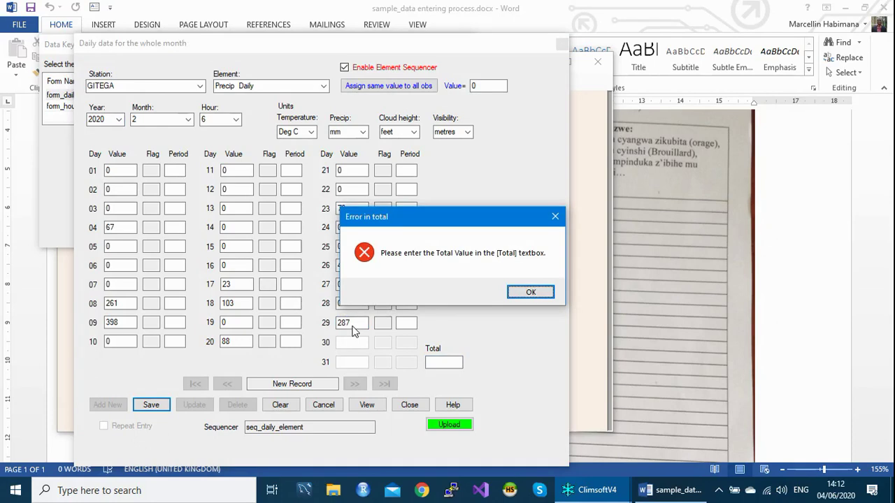
pyautogui.click(529, 293)
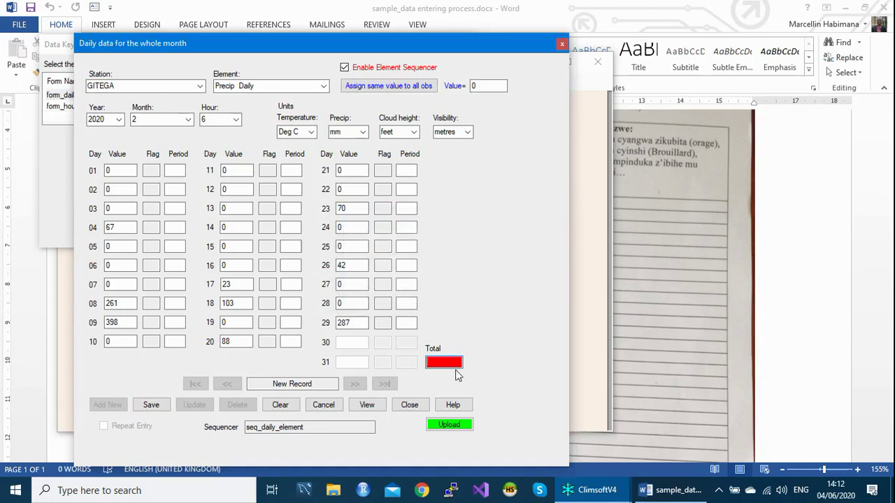
pyautogui.click(455, 368)
pyautogui.write('158')
pyautogui.press('Tab')
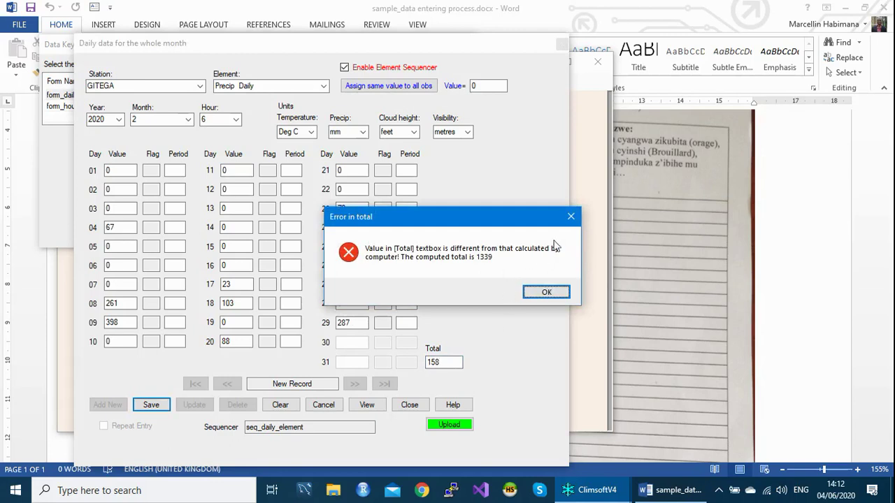
pyautogui.click(571, 219)
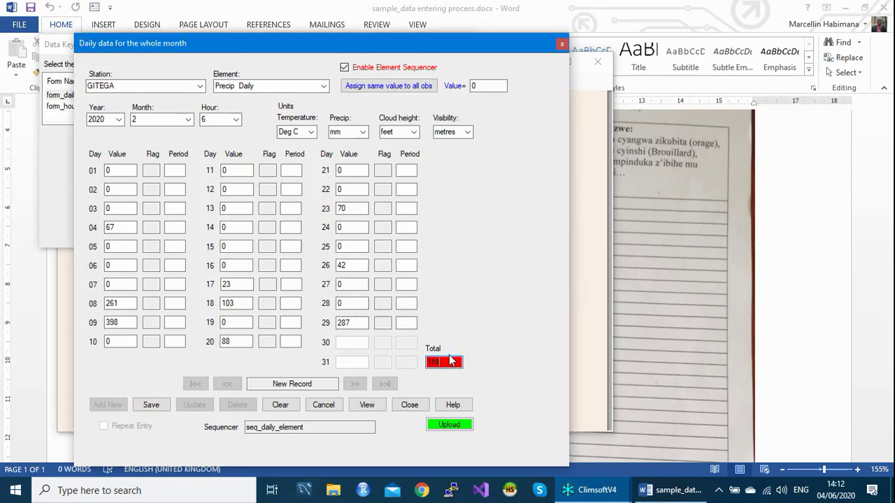
# Correct the monthly total to 1339, then save and commit the record to the database.
pyautogui.moveTo(449, 361); pyautogui.dragTo(399, 362)
pyautogui.write('1339')
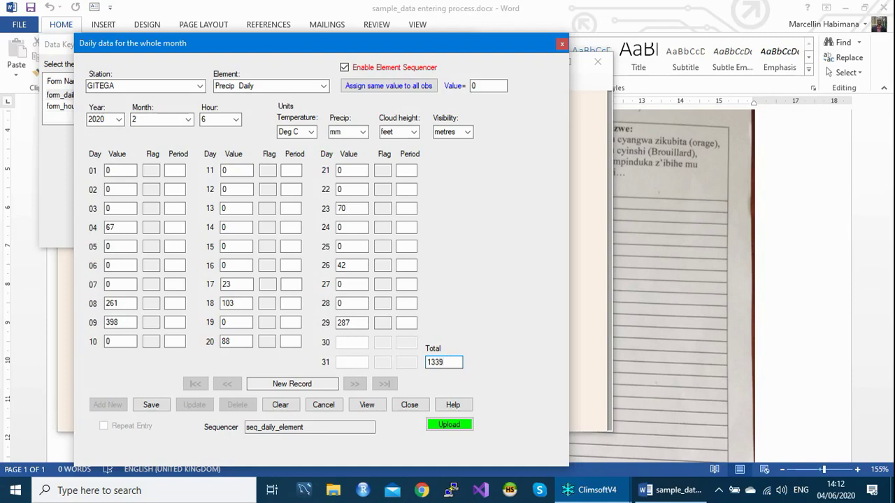
pyautogui.press('Tab')
pyautogui.press('Return')
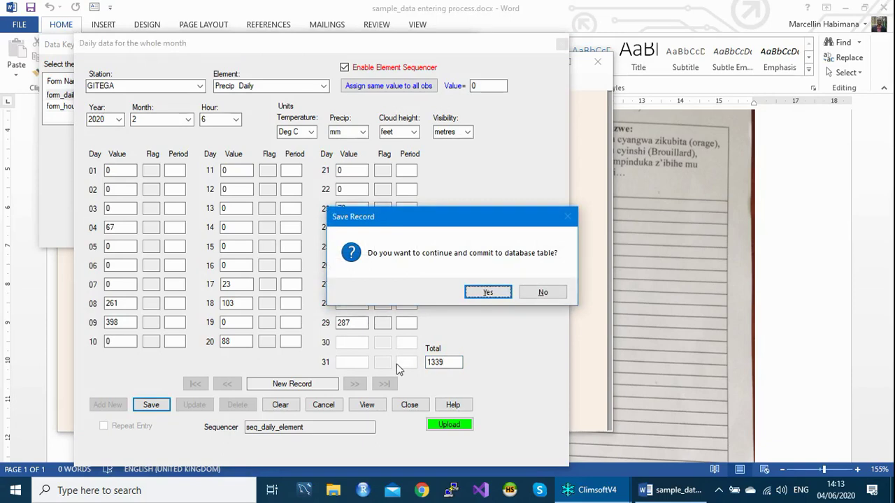
pyautogui.press('Return')
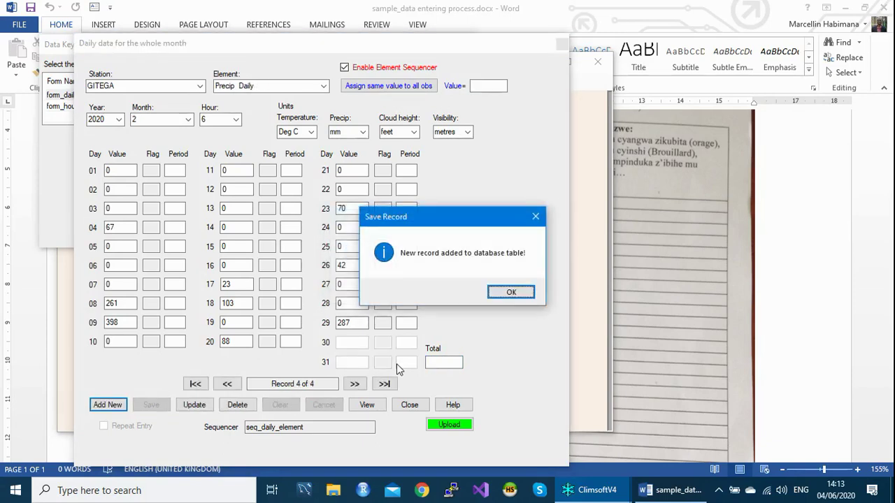
pyautogui.press('Return')
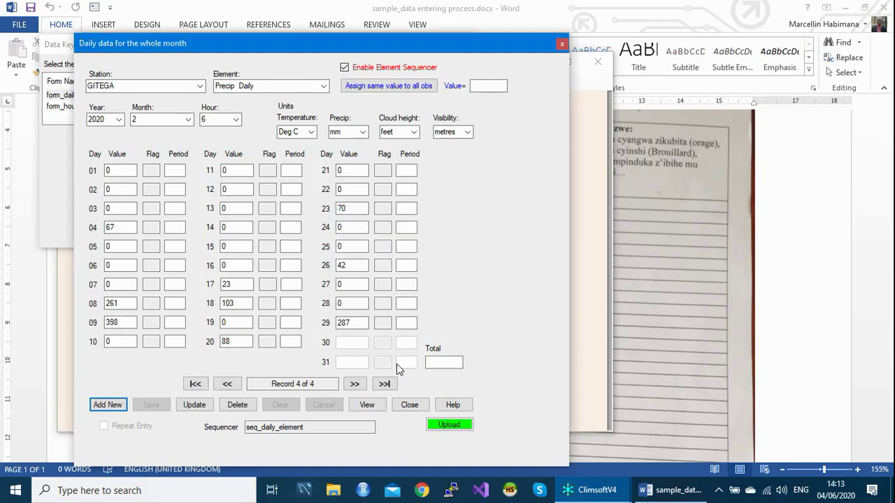
# Start a new Temp Daily Max record and enter days 01–03 as 234, 232 and 265.
pyautogui.press('Return')
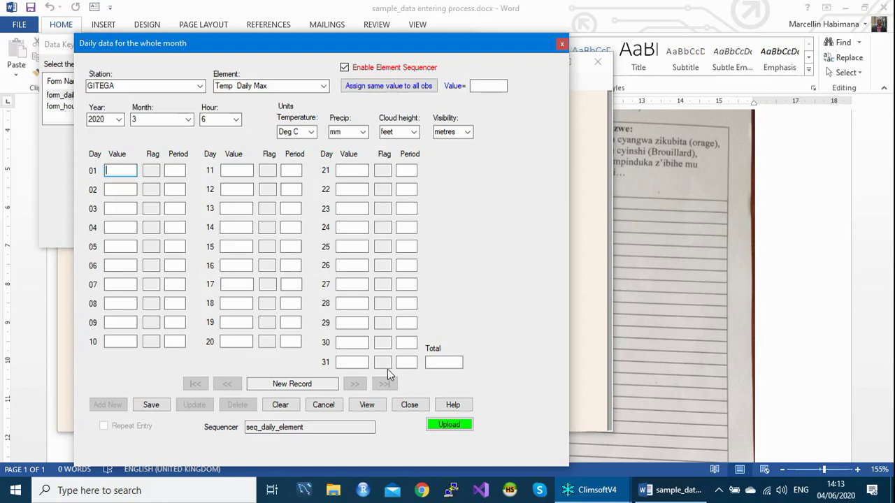
pyautogui.write('234')
pyautogui.press('Return')
pyautogui.write('2')
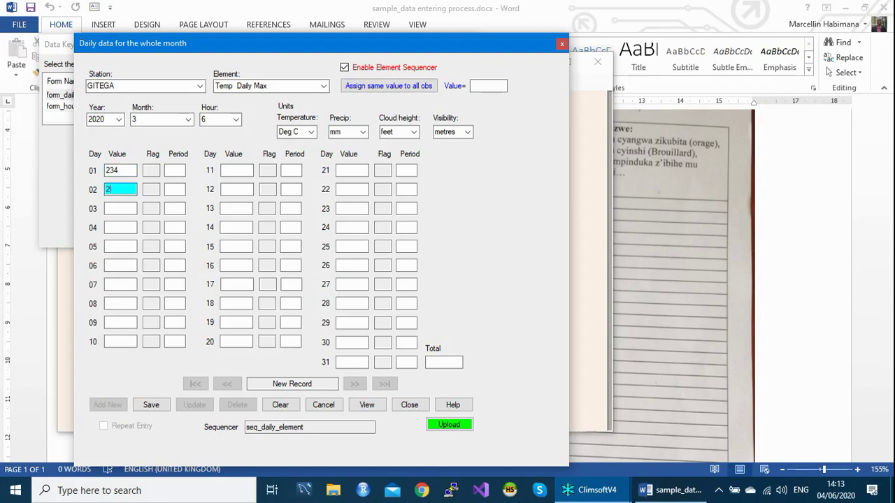
pyautogui.write('32')
pyautogui.press('Return')
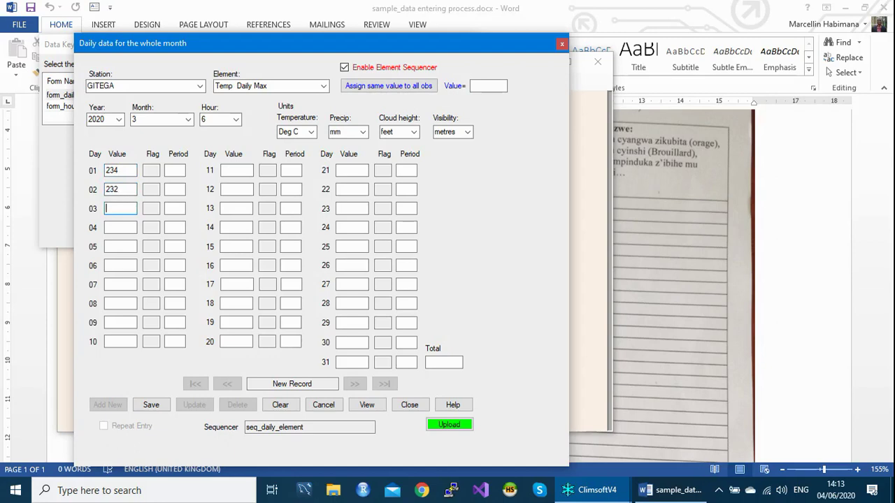
pyautogui.write('265234')
pyautogui.press('BackSpace')
pyautogui.press('BackSpace')
pyautogui.press('BackSpace')
# Enter days 04–10 as 229, 240, 253, 267, 191, 213 and 224.
pyautogui.click(120, 227)
pyautogui.write('229')
pyautogui.write('240')
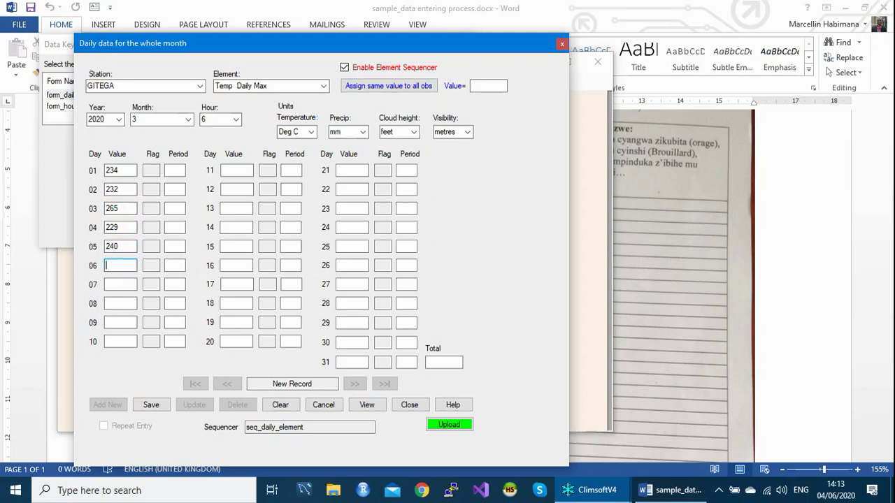
pyautogui.write('253267191')
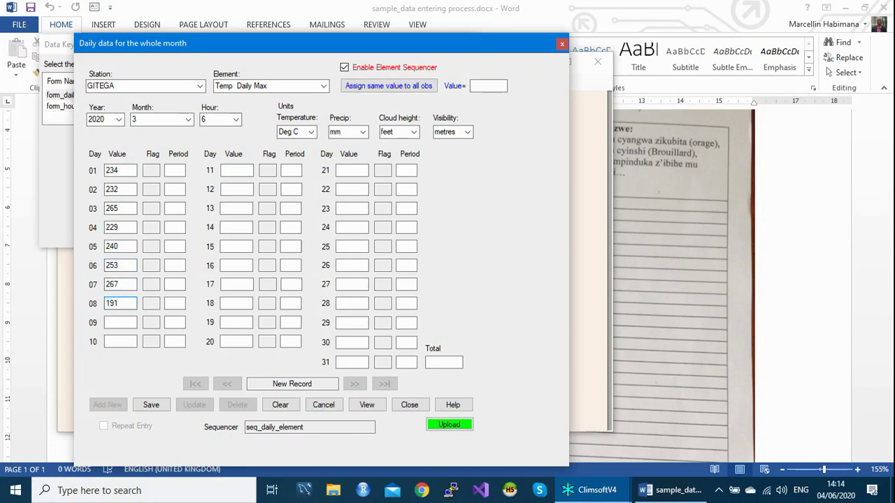
pyautogui.press('Return')
pyautogui.write('213')
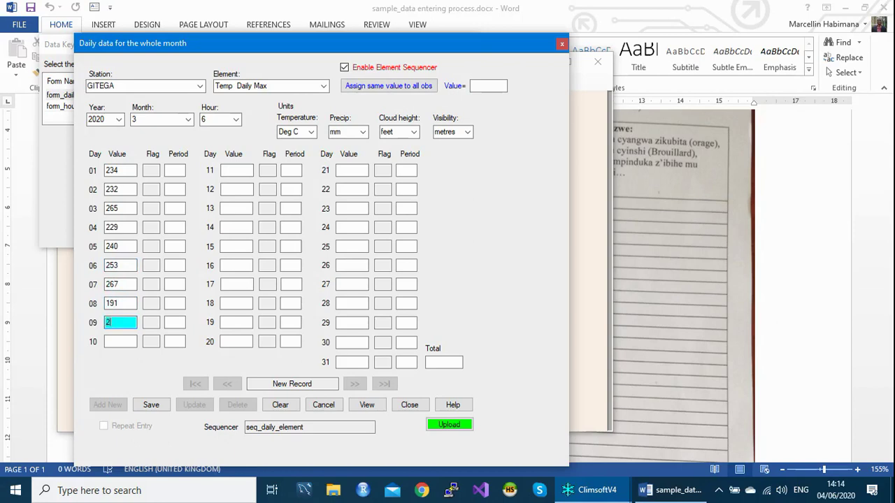
pyautogui.press('Return')
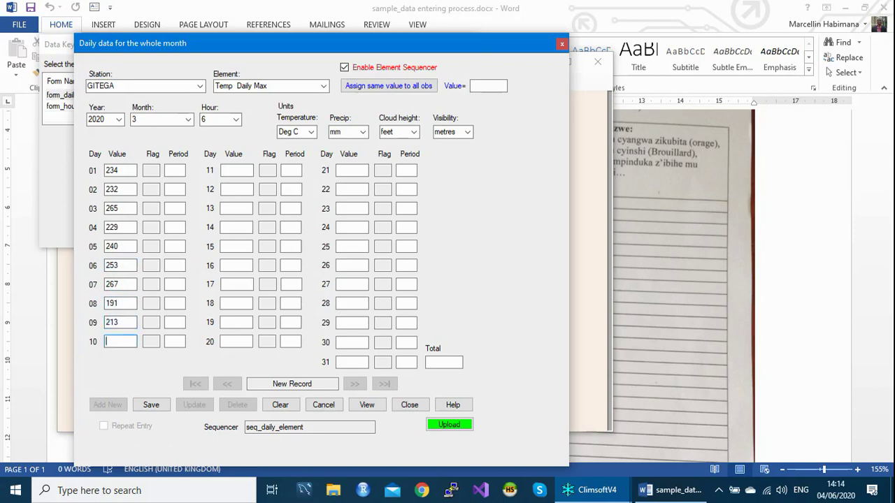
pyautogui.write('224')
pyautogui.press('Return')
# Enter days 11–17 as 229, 231, 242, 253, 229, 234 and 235.
pyautogui.write('229')
pyautogui.press('Return')
pyautogui.write('231')
pyautogui.press('Return')
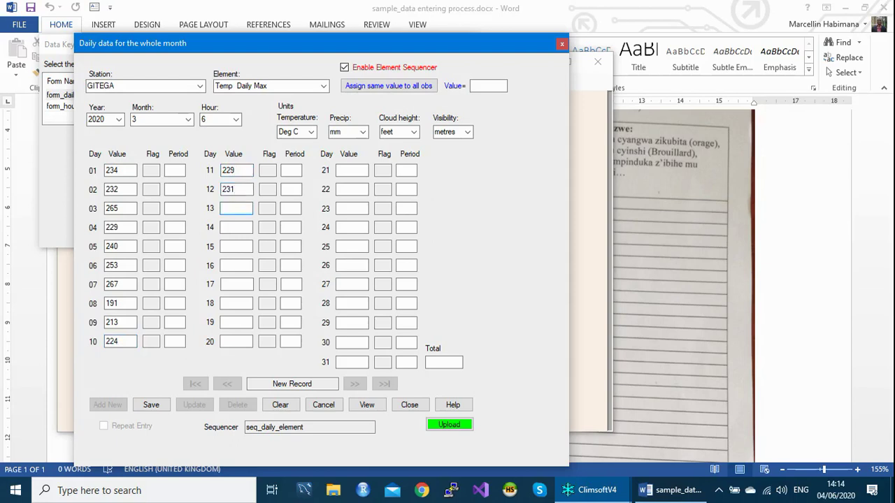
pyautogui.write('242')
pyautogui.press('Return')
pyautogui.write('25')
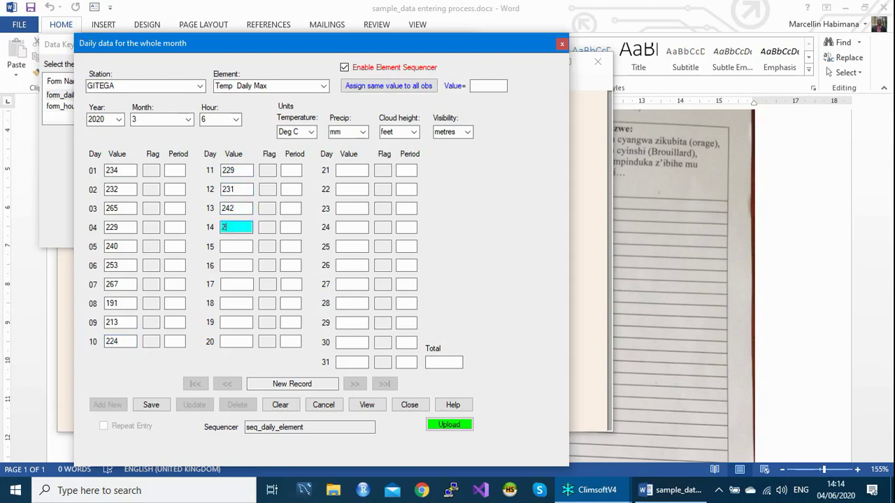
pyautogui.write('3')
pyautogui.press('Return')
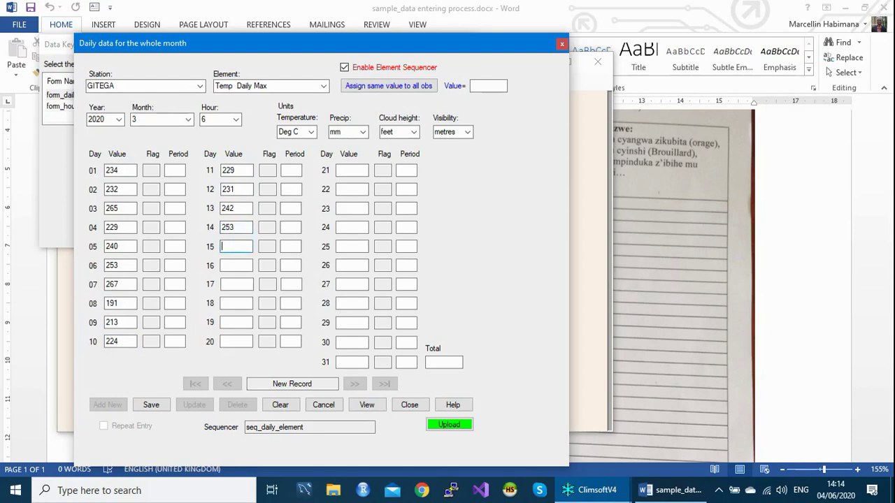
pyautogui.write('229')
pyautogui.press('Return')
pyautogui.write('234')
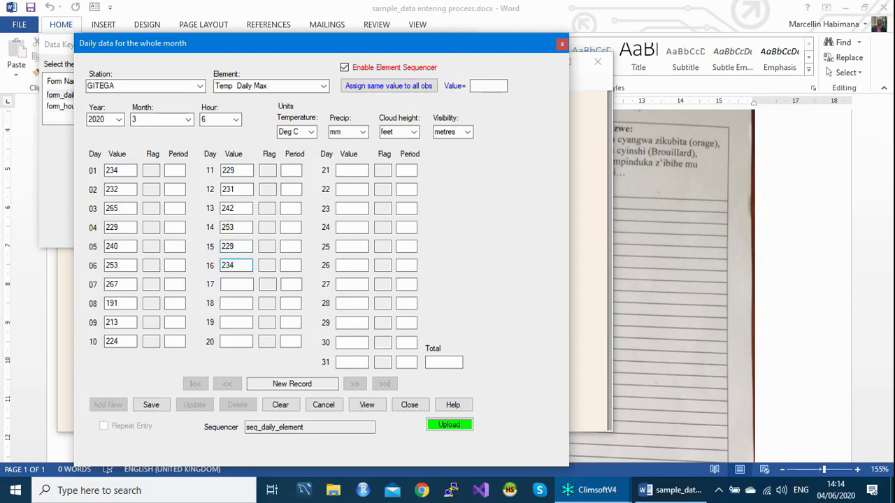
pyautogui.press('Return')
pyautogui.write('235')
pyautogui.press('Return')
# Enter days 18–23 as 265, 258, 248, 236, 258, 259, then 2472 for day 24.
pyautogui.write('265')
pyautogui.press('Return')
pyautogui.write('258')
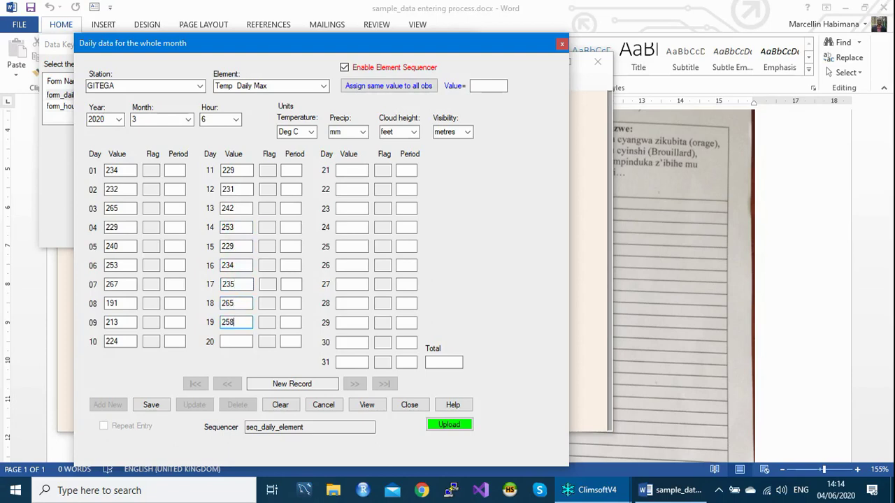
pyautogui.press('Return')
pyautogui.write('248')
pyautogui.press('Return')
pyautogui.write('236')
pyautogui.press('Return')
pyautogui.write('258')
pyautogui.press('Return')
pyautogui.write('259')
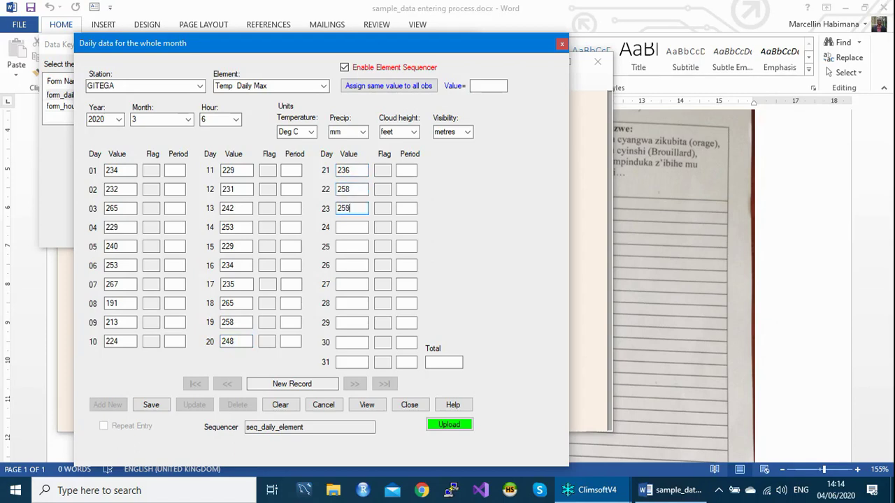
pyautogui.press('Return')
pyautogui.write('247256')
pyautogui.press('Return')
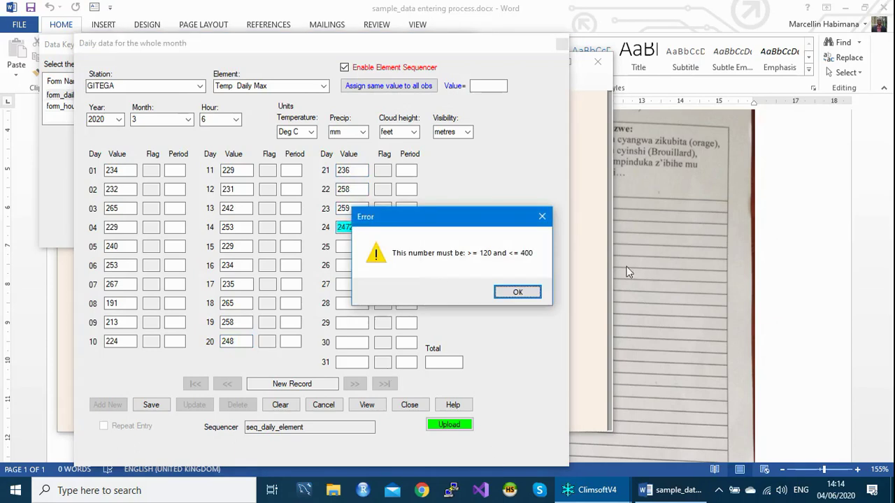
# Dismiss the range error, correct day 24 to 247, and continue with 254, 247, 258.
pyautogui.click(516, 292)
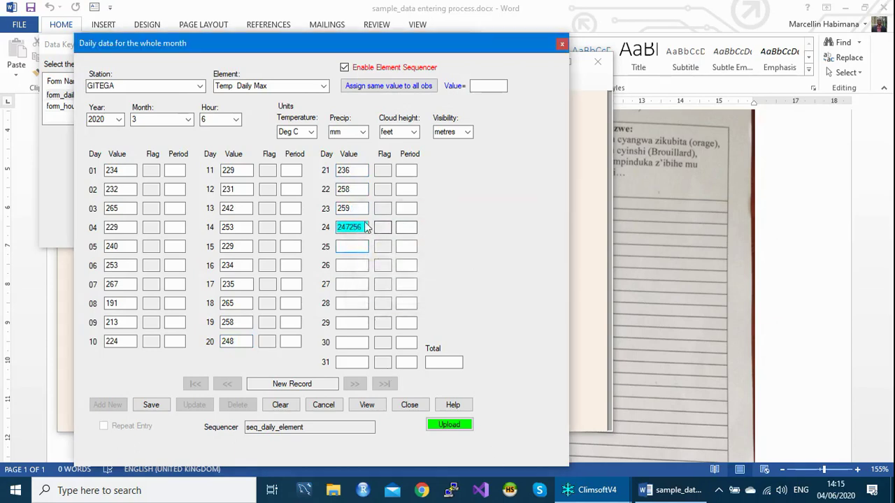
pyautogui.press('BackSpace')
pyautogui.press('BackSpace')
pyautogui.press('BackSpace')
pyautogui.write('254')
pyautogui.press('Return')
pyautogui.write('247')
pyautogui.write('269')
pyautogui.press('Return')
pyautogui.write('258')
pyautogui.press('Return')
pyautogui.write('247')
pyautogui.press('Return')
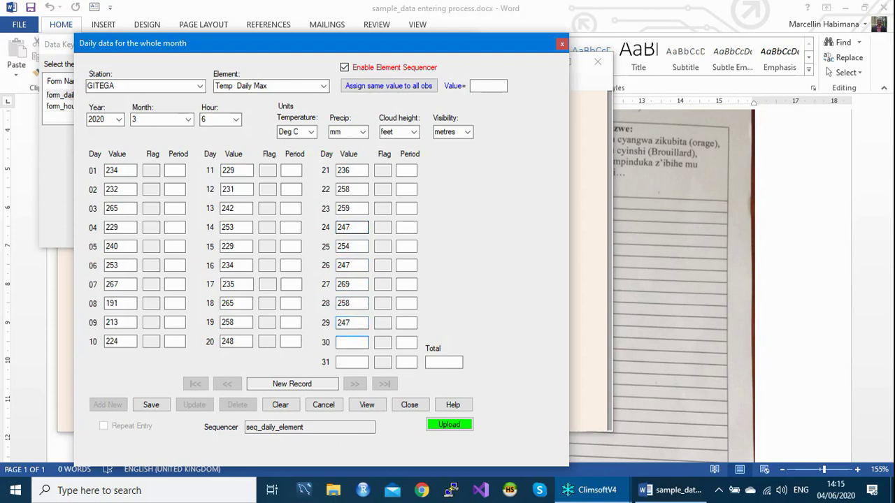
# Replace the rejected day 30 value 598 with 257 and enter 269 for day 31.
pyautogui.write('598')
pyautogui.press('Return')
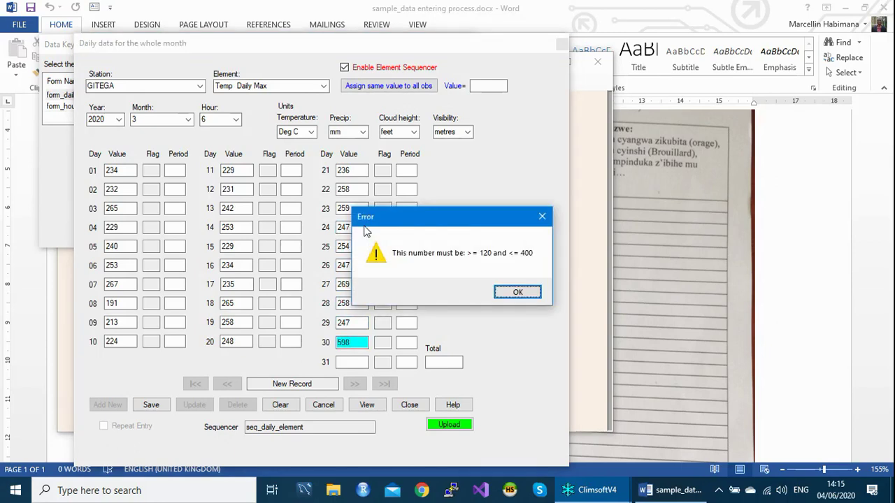
pyautogui.click(536, 296)
pyautogui.doubleClick(343, 342)
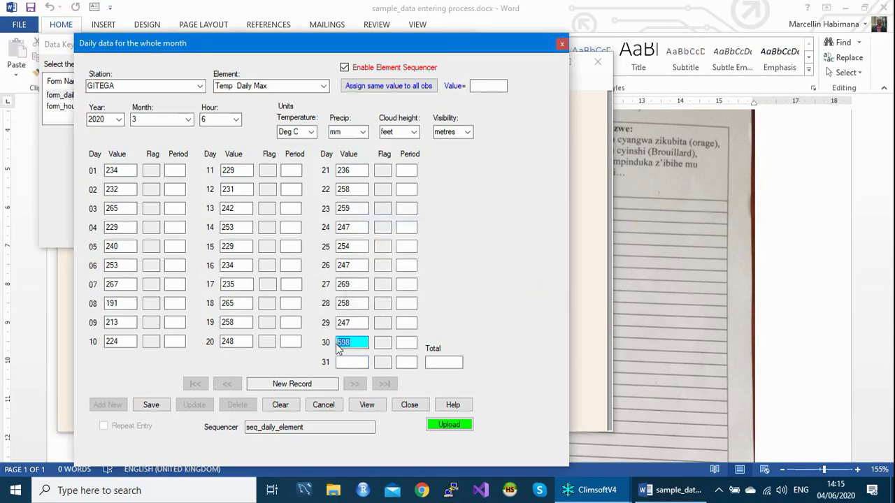
pyautogui.write('257')
pyautogui.press('Return')
pyautogui.write('2')
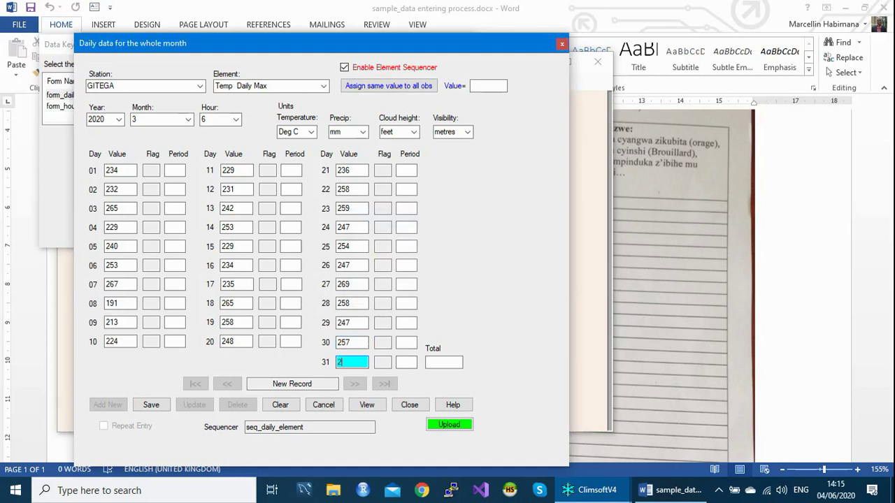
pyautogui.write('69')
pyautogui.press('Return')
pyautogui.press('Return')
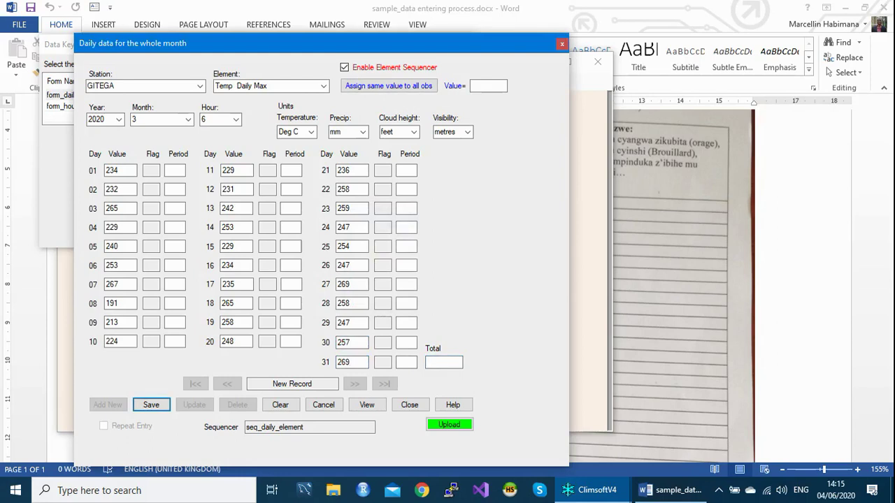
pyautogui.press('Return')
# Save the Temp Daily Max record and fill a new Temp Daily Min record with 126 every day.
pyautogui.press('Return')
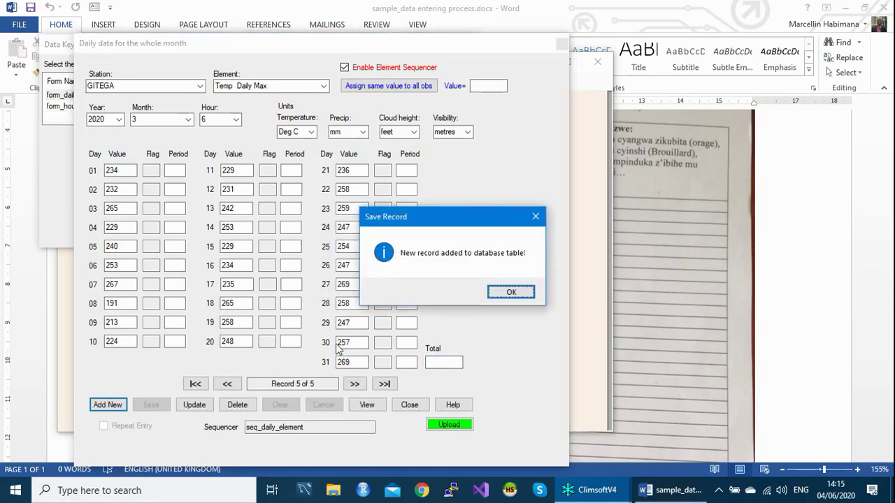
pyautogui.press('Return')
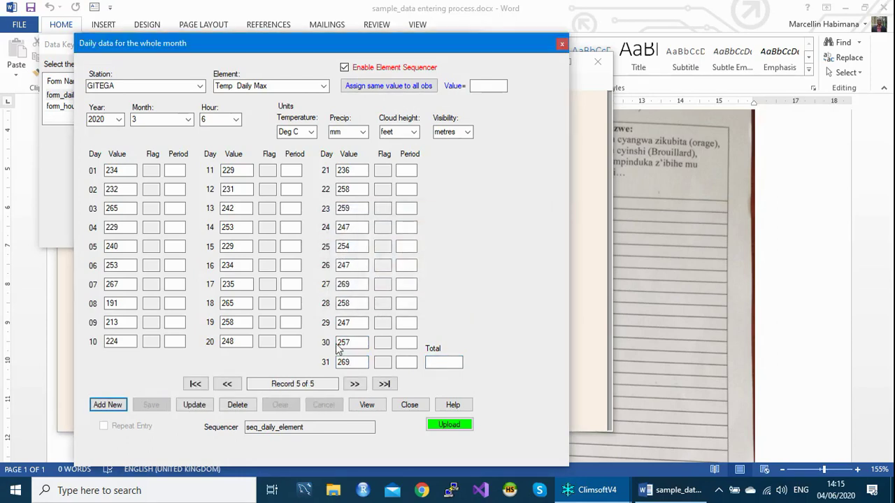
pyautogui.press('Return')
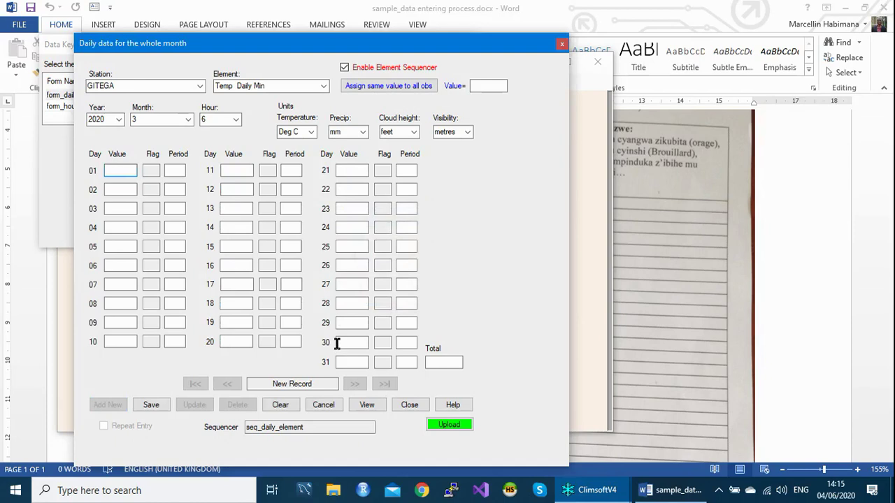
pyautogui.click(485, 83)
pyautogui.write('126')
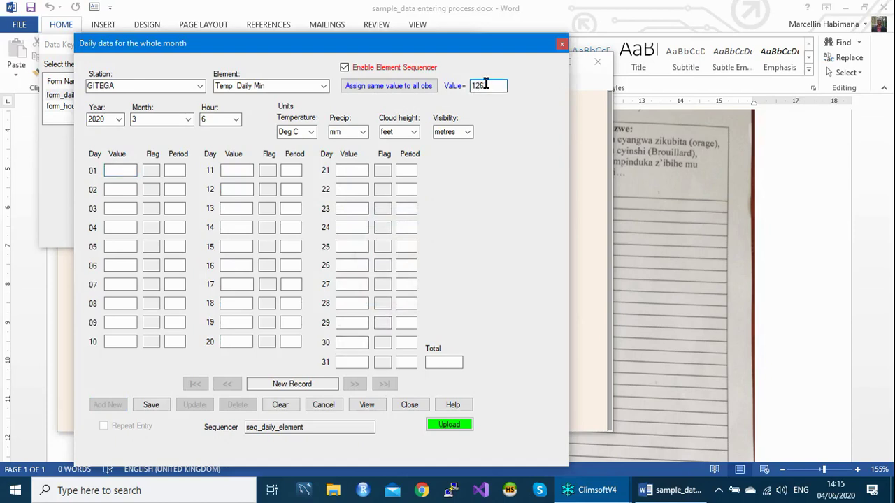
pyautogui.click(360, 86)
# Save and commit the all-126 Temp Daily Min record, then start a blank Precip Daily record.
pyautogui.click(352, 362)
pyautogui.press('Tab')
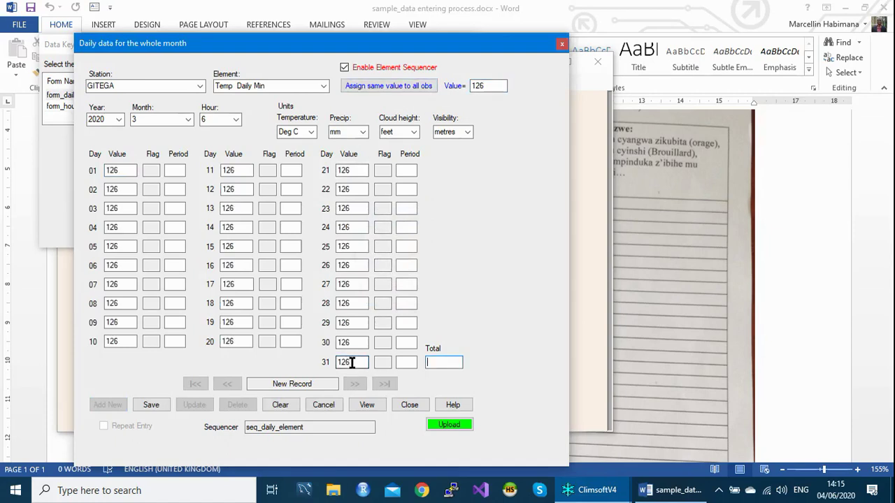
pyautogui.press('Tab')
pyautogui.press('Return')
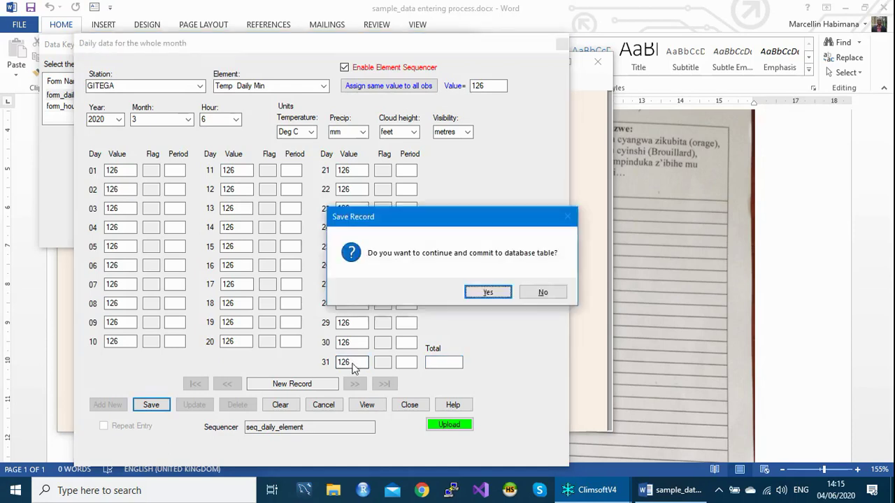
pyautogui.press('Return')
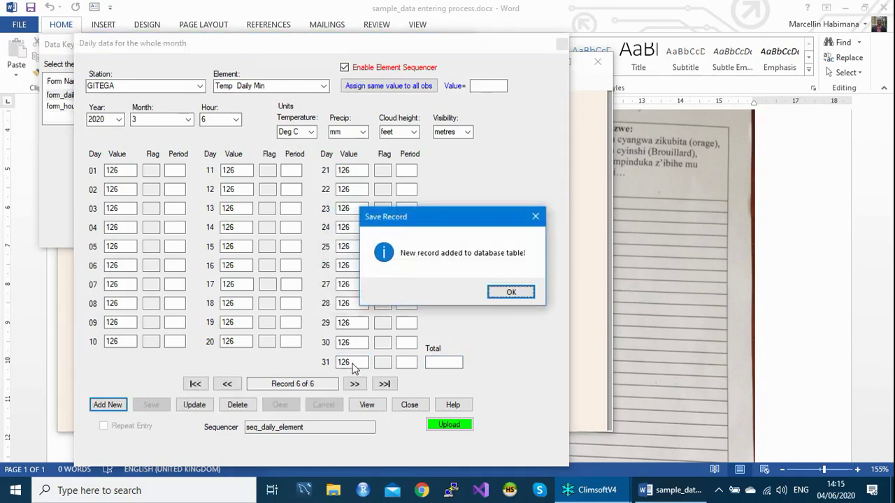
pyautogui.press('Return')
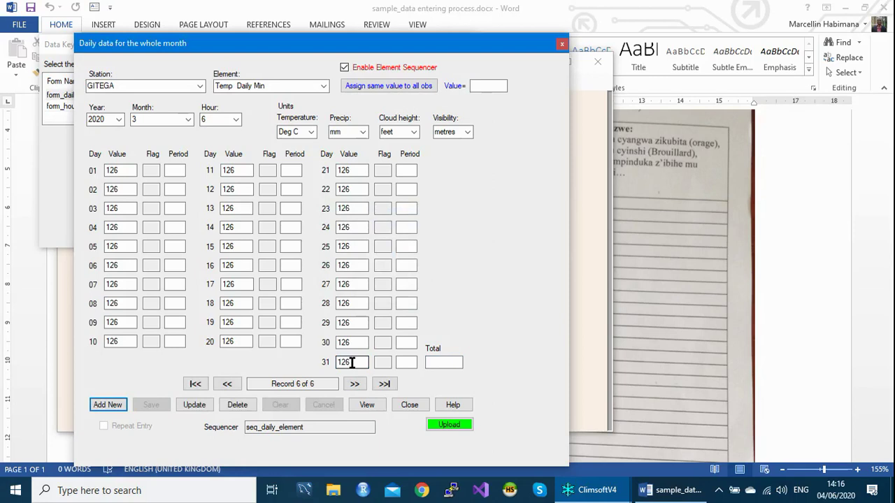
pyautogui.press('Return')
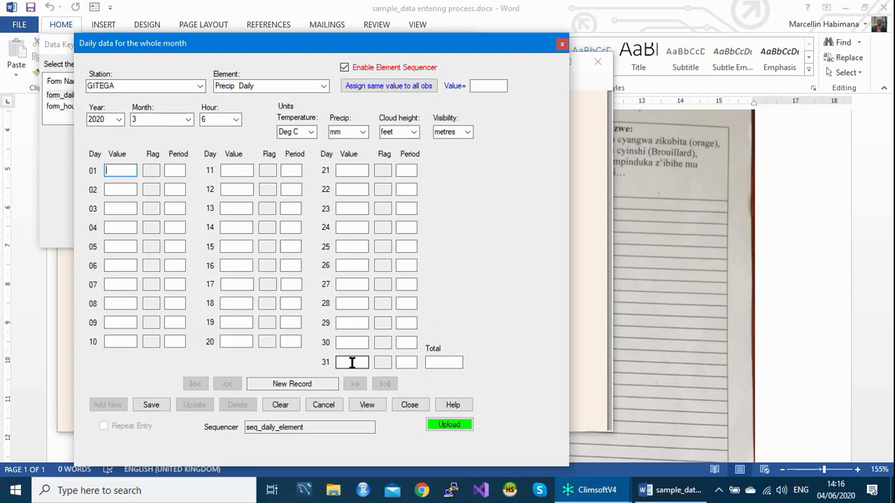
# Switch from the daily form to the hourly data entry form and start a new hourly record.
pyautogui.click(557, 41)
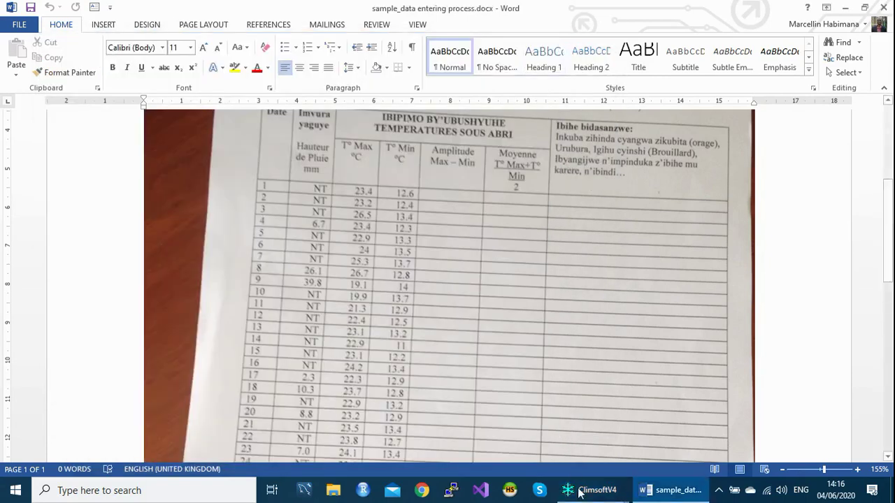
pyautogui.moveTo(579, 493)
pyautogui.click(620, 443)
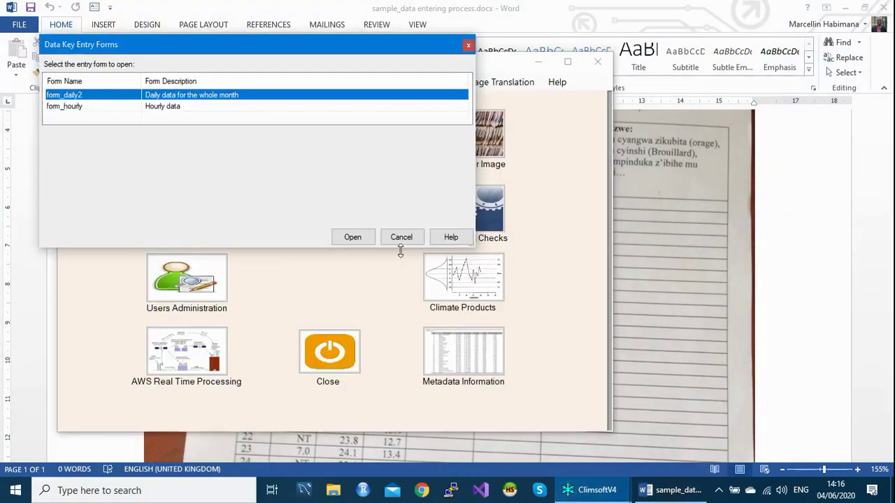
pyautogui.click(54, 110)
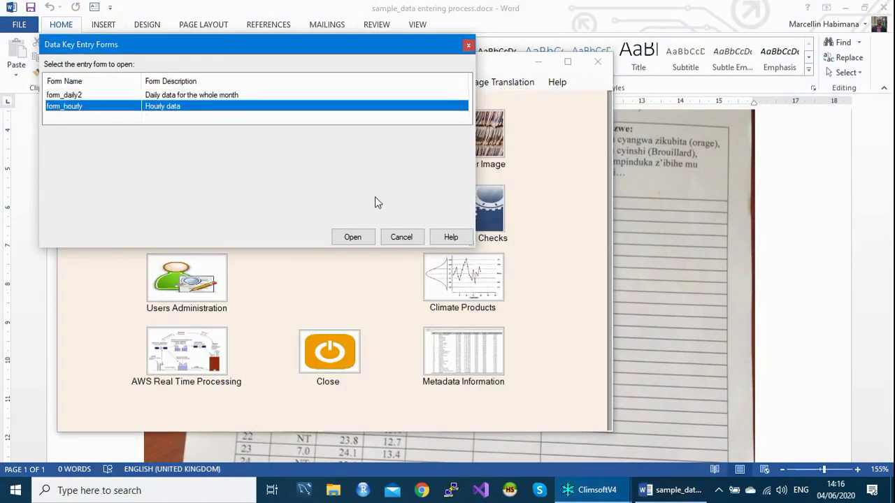
pyautogui.press('Return')
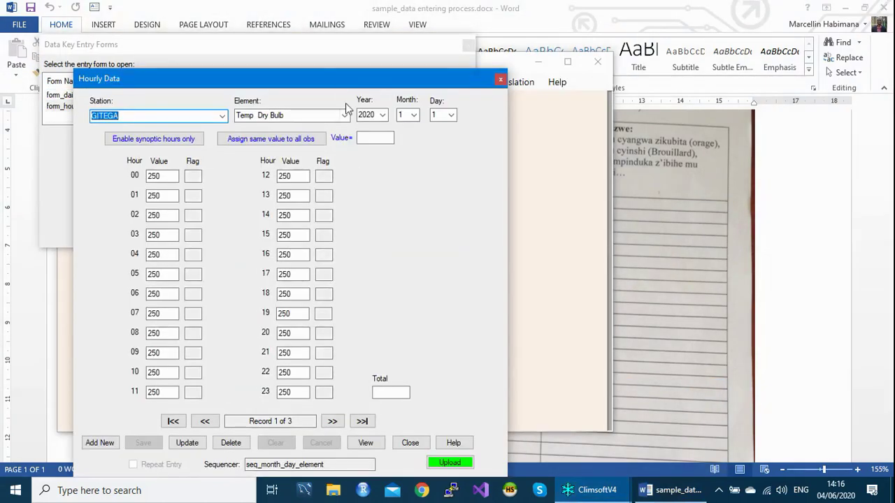
pyautogui.moveTo(341, 75); pyautogui.dragTo(368, 21)
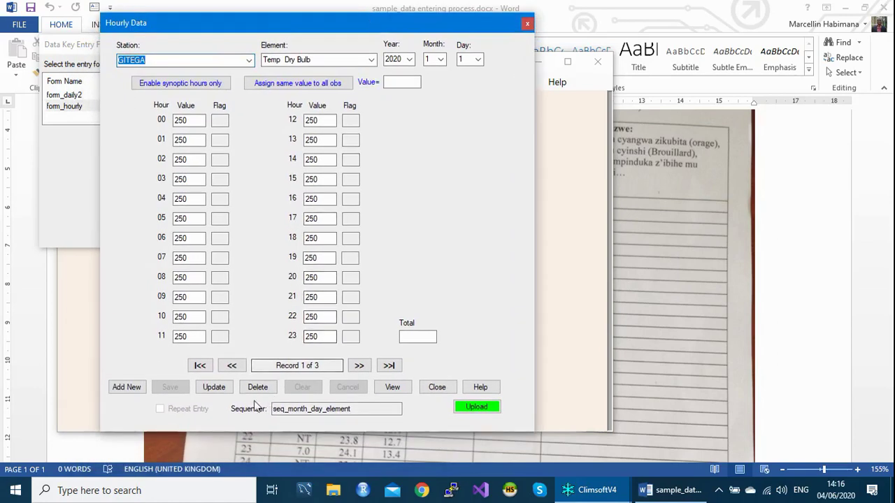
pyautogui.click(127, 388)
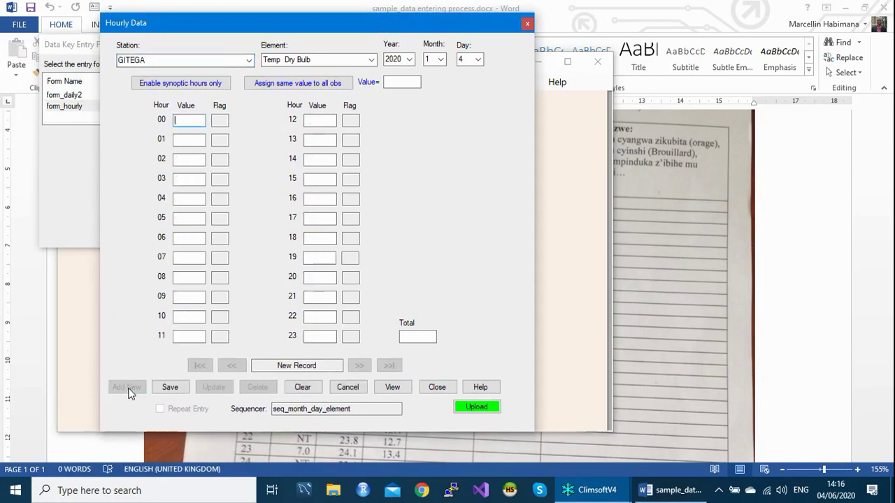
pyautogui.moveTo(320, 27); pyautogui.dragTo(330, 45)
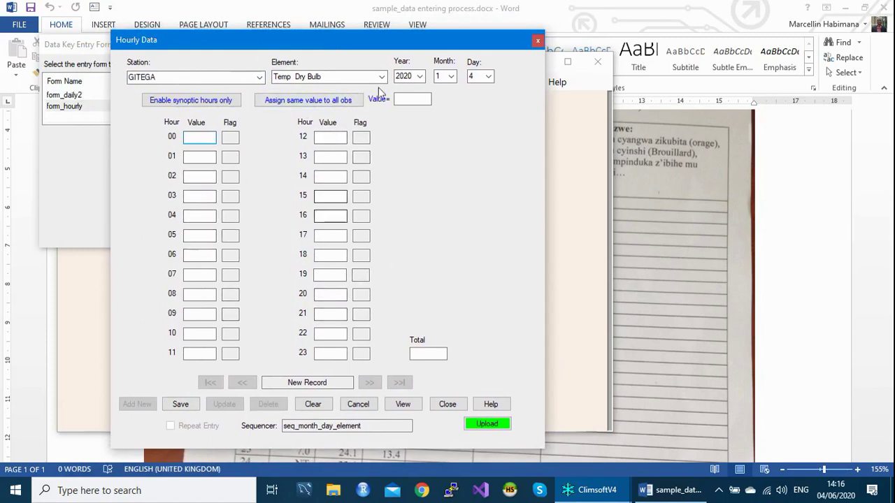
pyautogui.moveTo(382, 44); pyautogui.dragTo(386, 43)
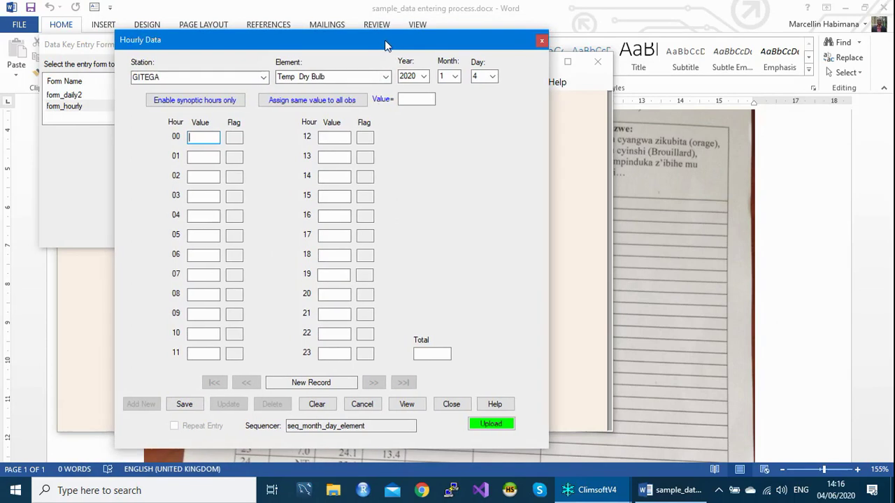
# Close the hourly form and the form chooser to return to the Main Menu.
pyautogui.click(541, 42)
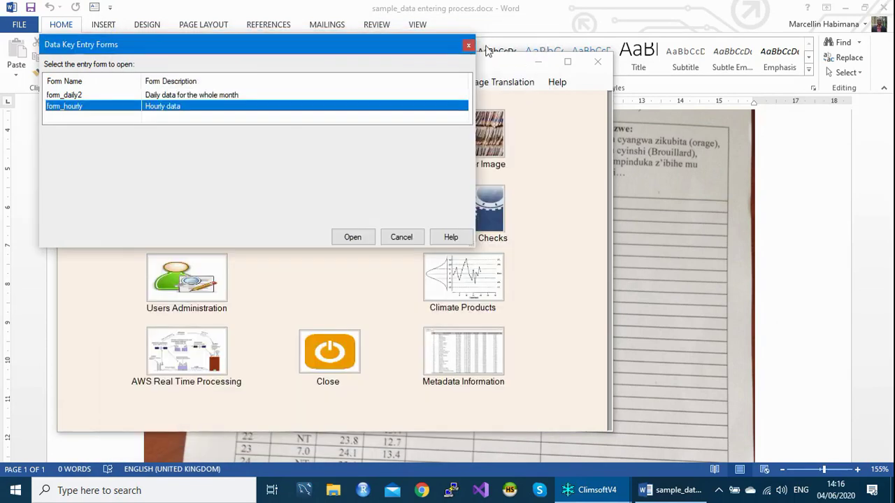
pyautogui.click(467, 44)
pyautogui.click(434, 86)
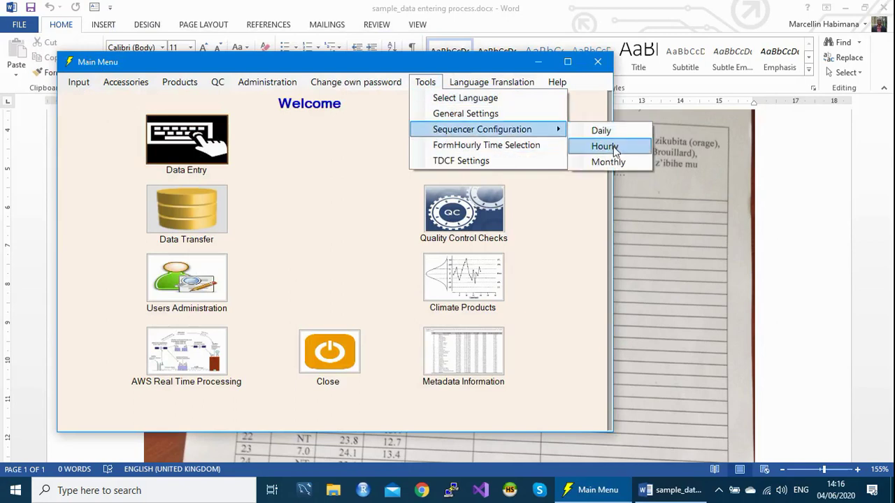
# Add element codes 102, 103 and 106 to the hourly sequencer configuration.
pyautogui.click(612, 147)
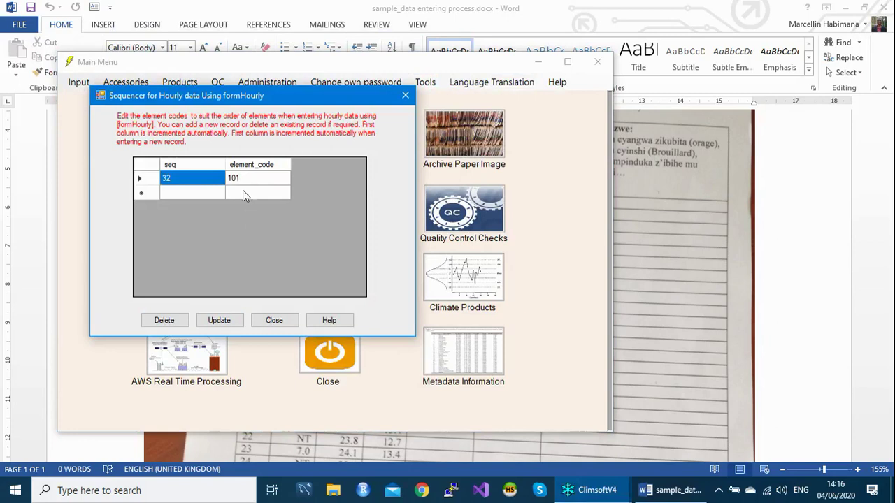
pyautogui.click(243, 192)
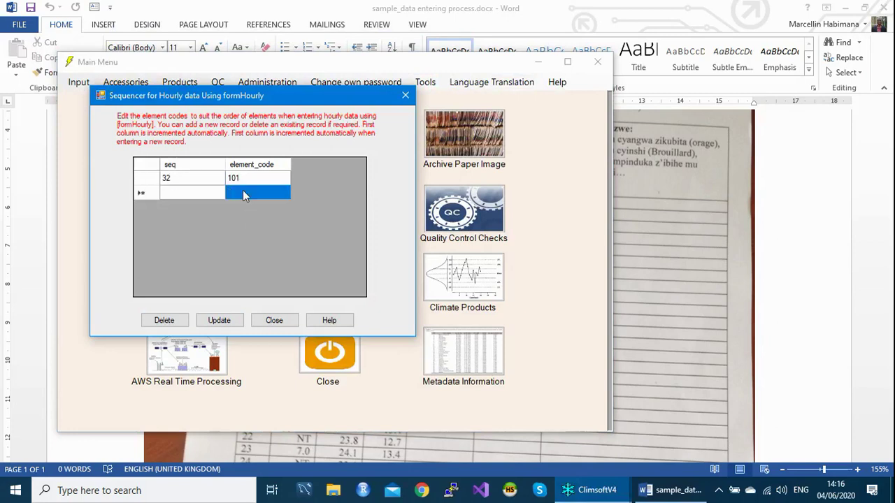
pyautogui.write('102')
pyautogui.press('Return')
pyautogui.write('103')
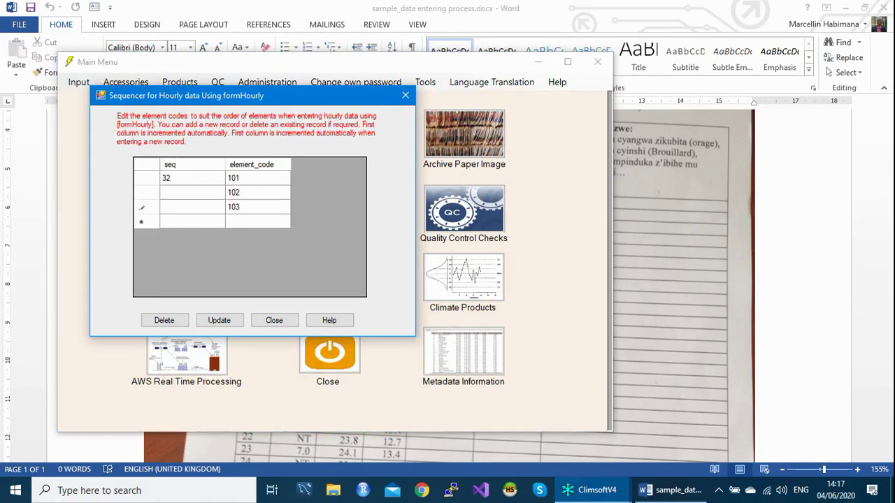
pyautogui.press('Return')
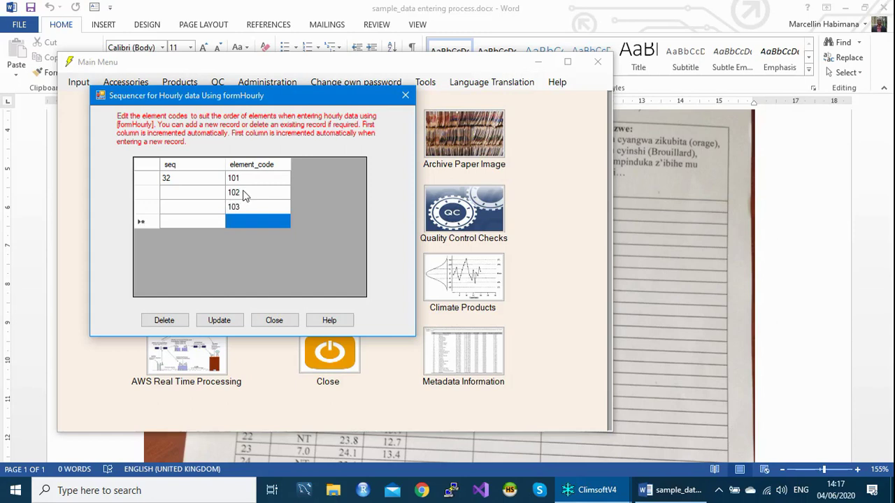
pyautogui.write('106')
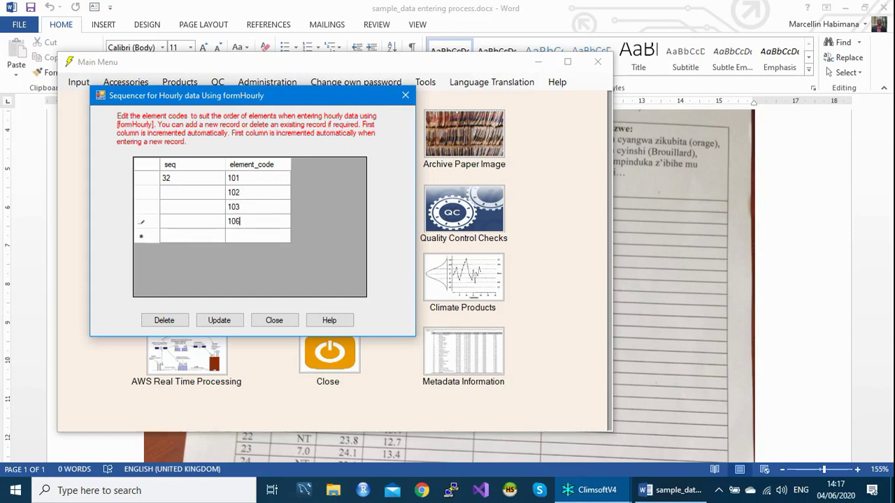
pyautogui.press('Return')
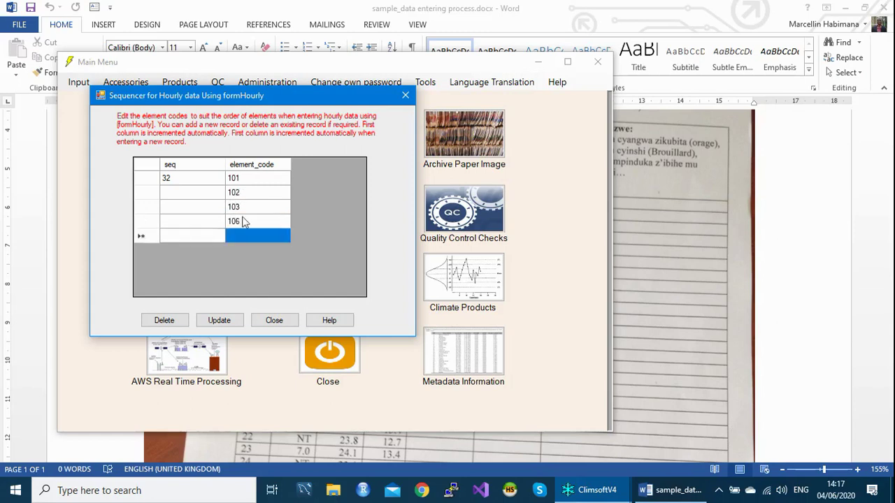
# Save the sequencer update, close the sequencer, and bring up the data entry form list.
pyautogui.click(214, 319)
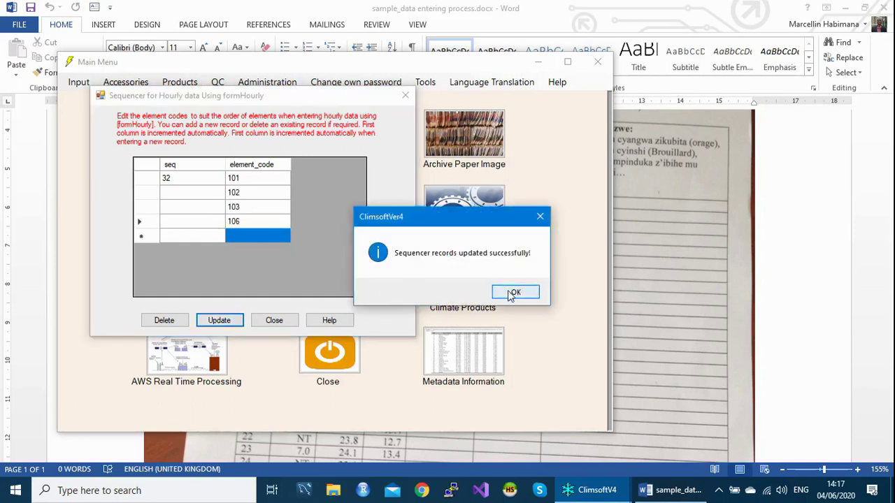
pyautogui.click(512, 293)
pyautogui.click(403, 98)
pyautogui.click(193, 158)
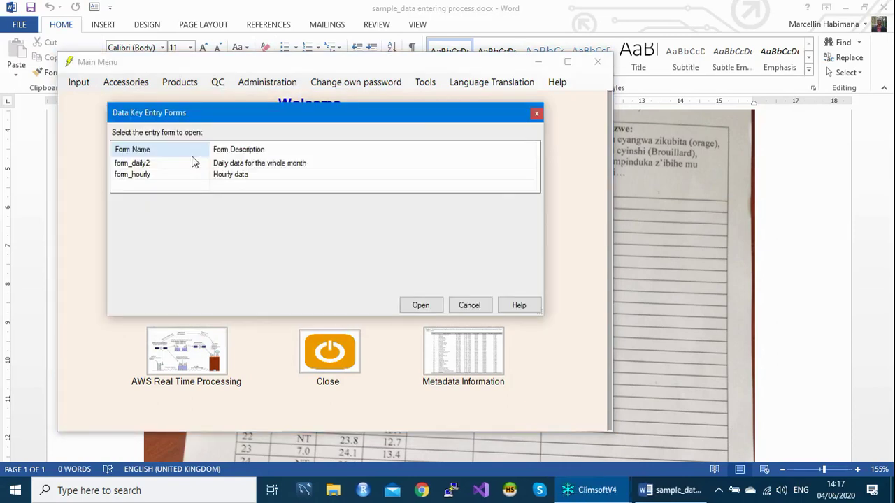
# Open form_hourly, start a new record and fill every hour with 140.
pyautogui.click(157, 165)
pyautogui.click(155, 178)
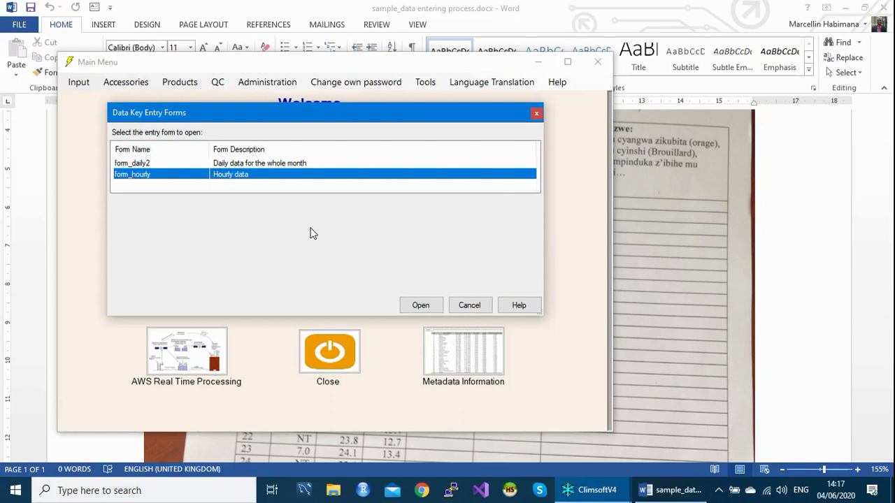
pyautogui.press('Return')
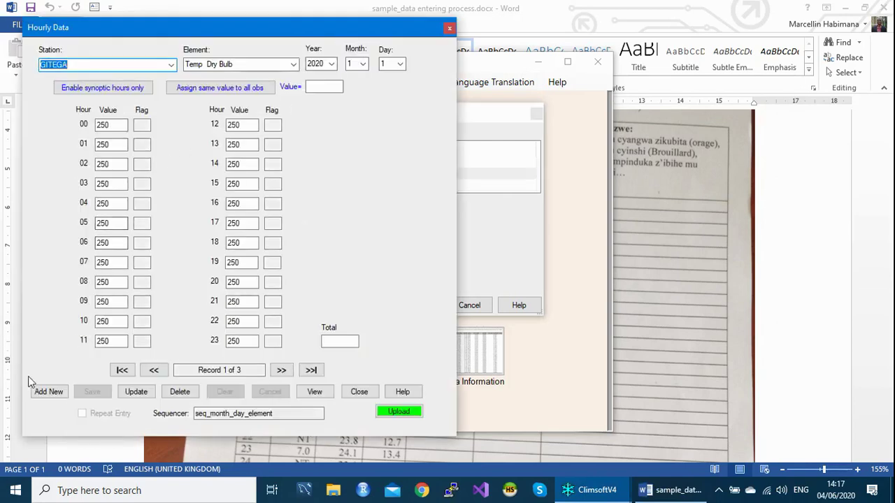
pyautogui.click(40, 392)
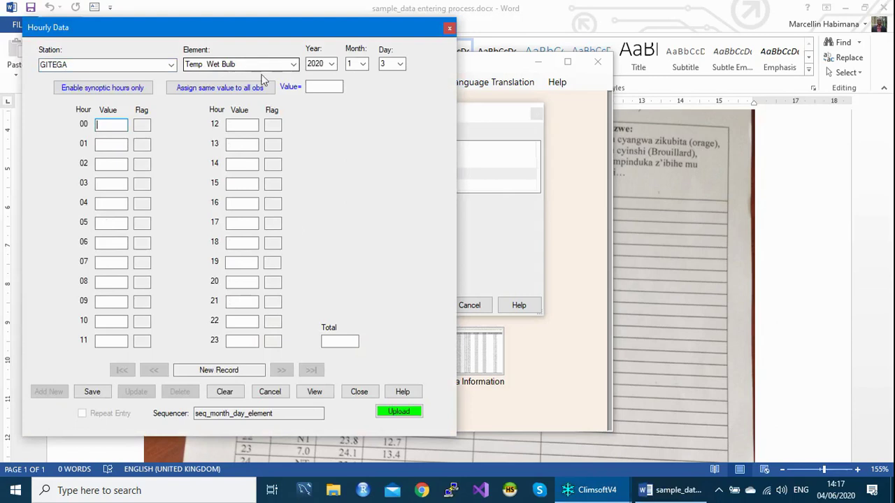
pyautogui.click(316, 86)
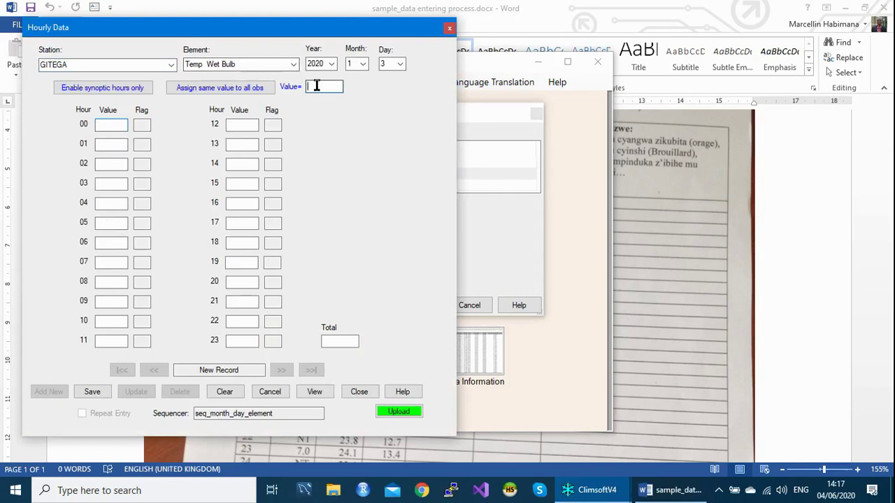
pyautogui.write('140')
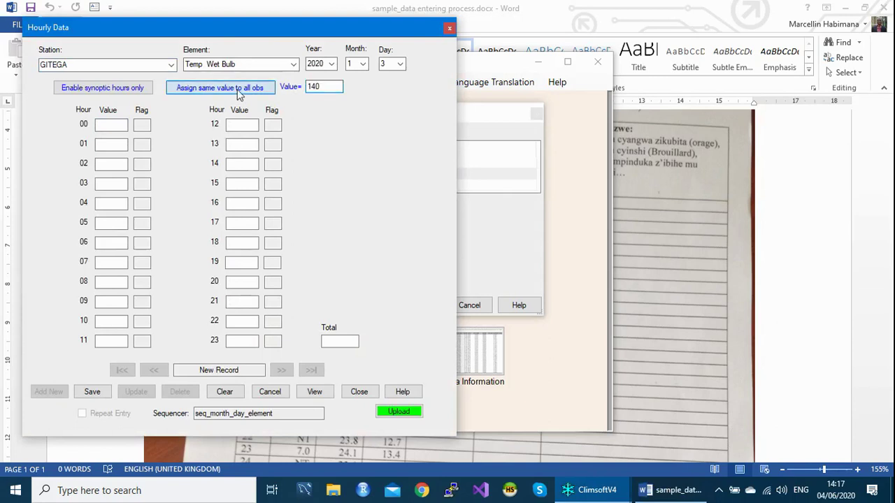
pyautogui.click(238, 89)
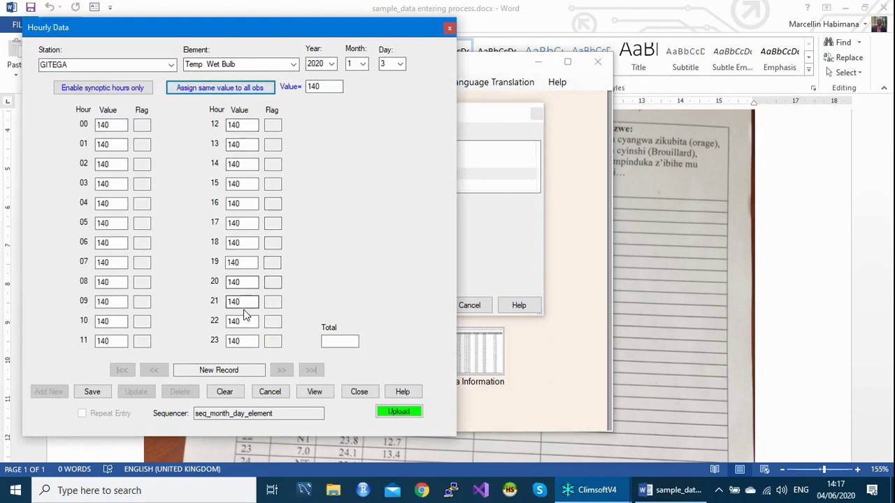
# Clear hours 12 and 13, flag them M, and save the Wet Bulb record.
pyautogui.moveTo(245, 125); pyautogui.dragTo(226, 125)
pyautogui.press('BackSpace')
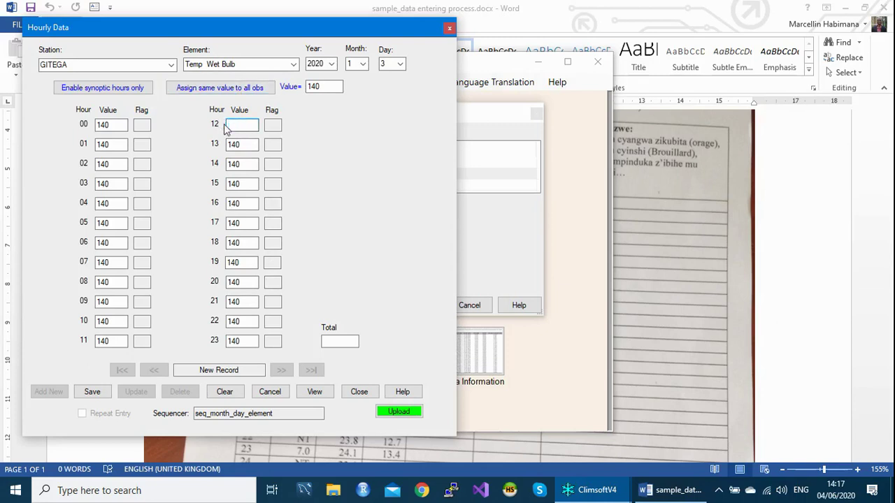
pyautogui.press('Tab')
pyautogui.press('BackSpace')
pyautogui.press('Tab')
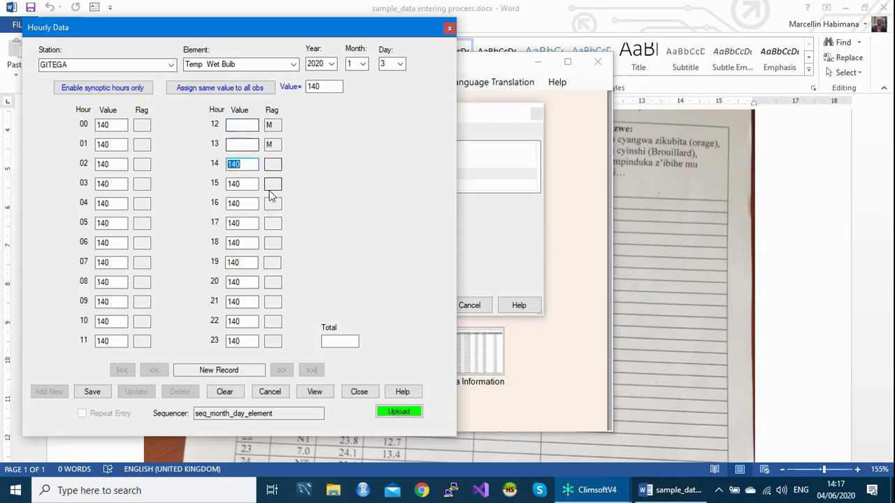
pyautogui.click(254, 342)
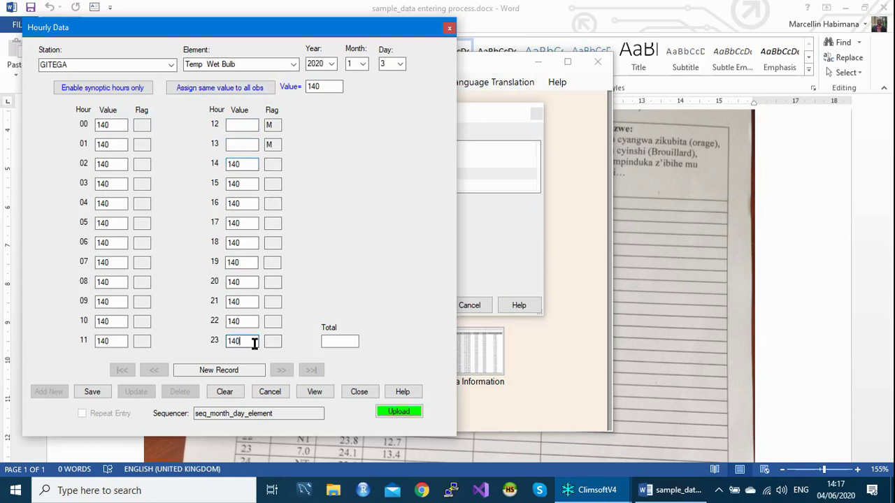
pyautogui.press('Tab')
pyautogui.press('Tab')
pyautogui.press('Return')
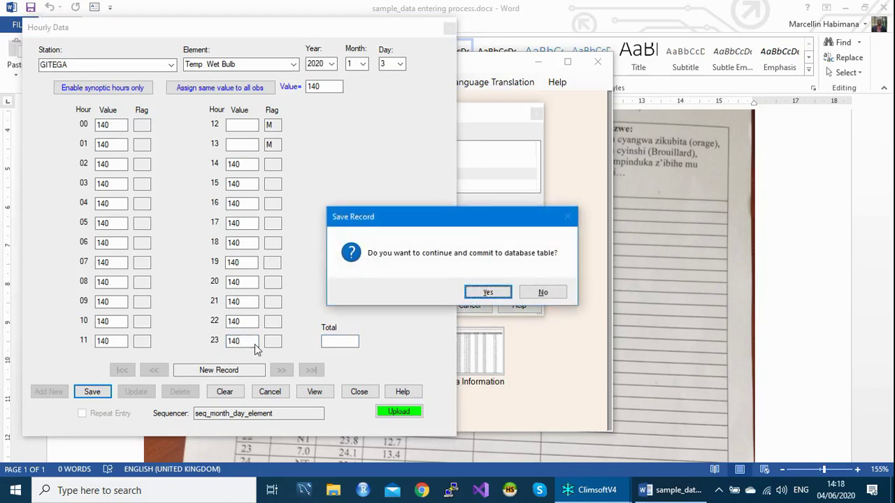
# Commit the Wet Bulb record and start a new Temp Dew Point record with 125.
pyautogui.press('Return')
pyautogui.press('Return')
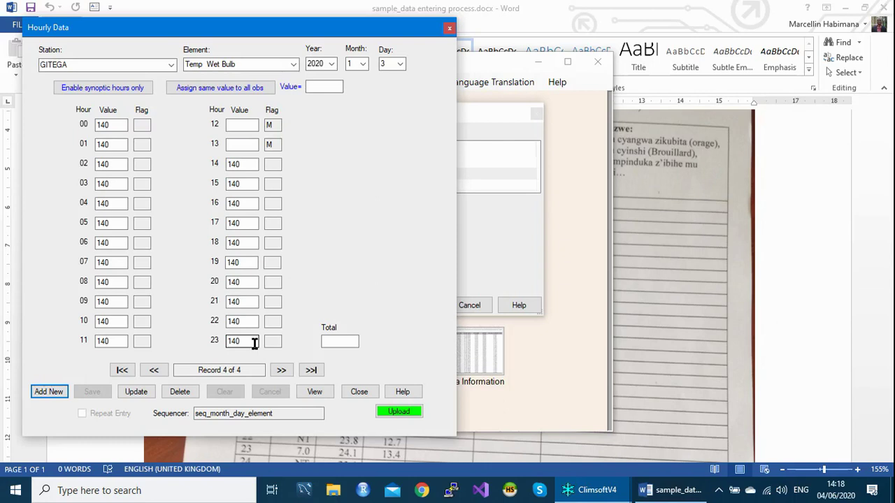
pyautogui.press('Return')
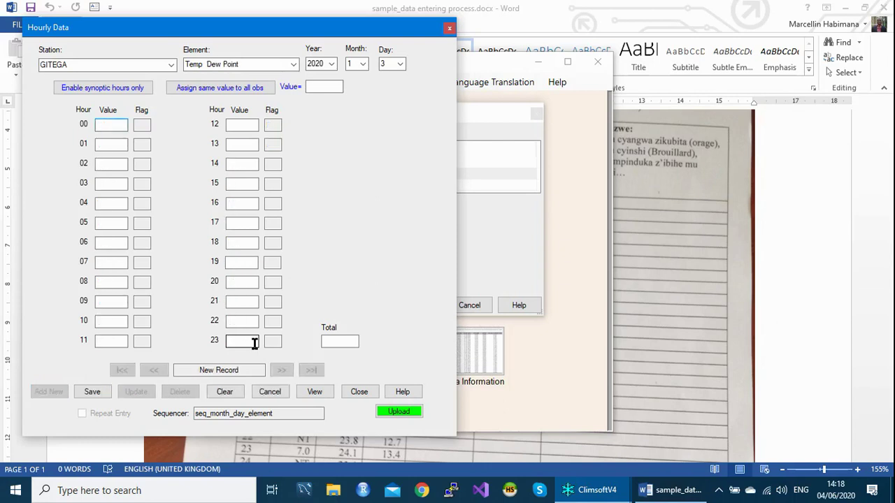
pyautogui.write('125')
pyautogui.press('BackSpace')
pyautogui.press('BackSpace')
pyautogui.press('BackSpace')
# Assign 125 to every Dew Point hour, save and commit it, then start a new hourly record.
pyautogui.click(314, 86)
pyautogui.write('125')
pyautogui.click(253, 89)
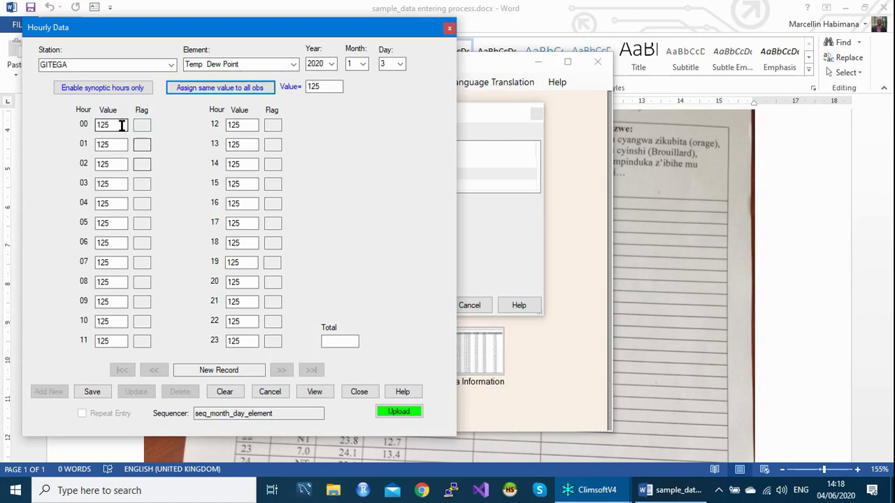
pyautogui.click(249, 340)
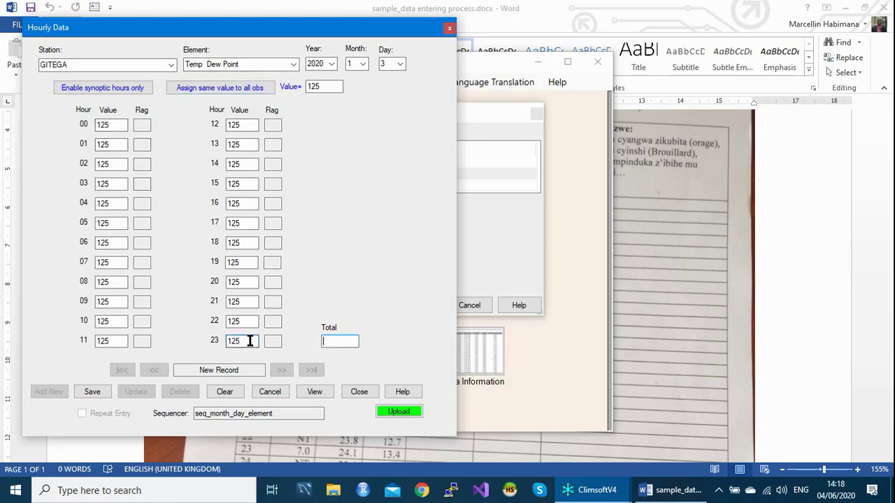
pyautogui.press('Tab')
pyautogui.press('Return')
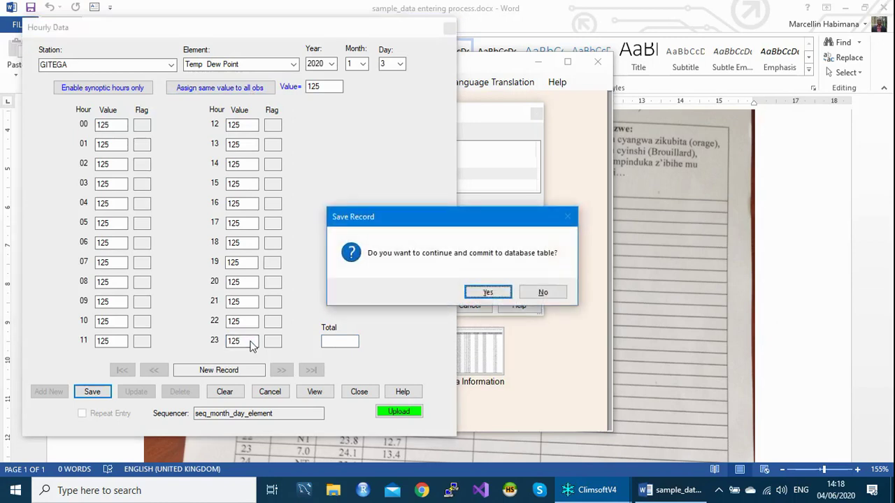
pyautogui.press('Return')
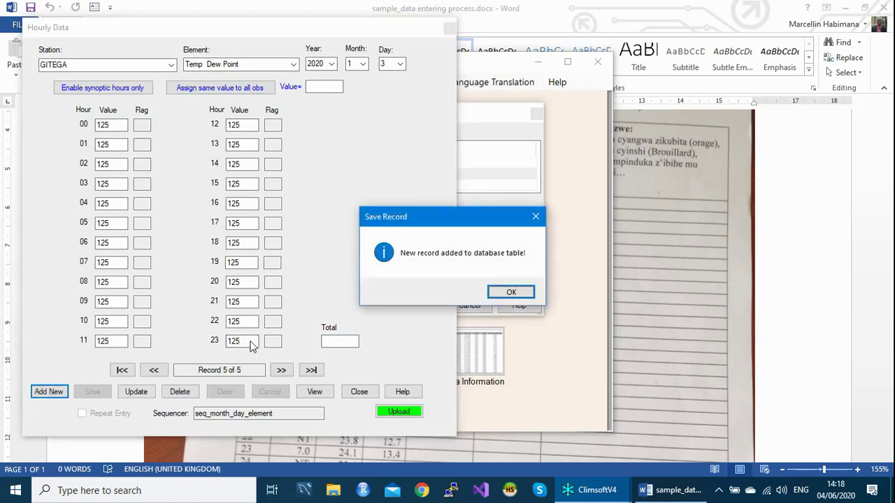
pyautogui.press('Return')
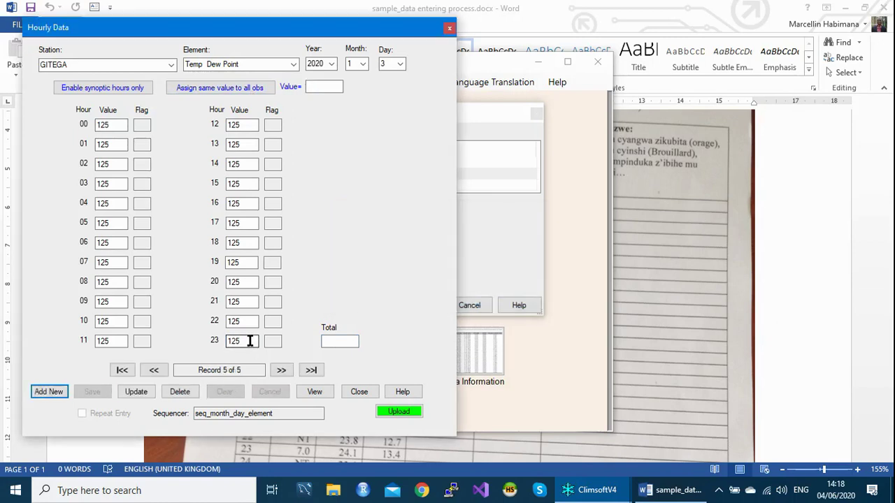
pyautogui.press('Return')
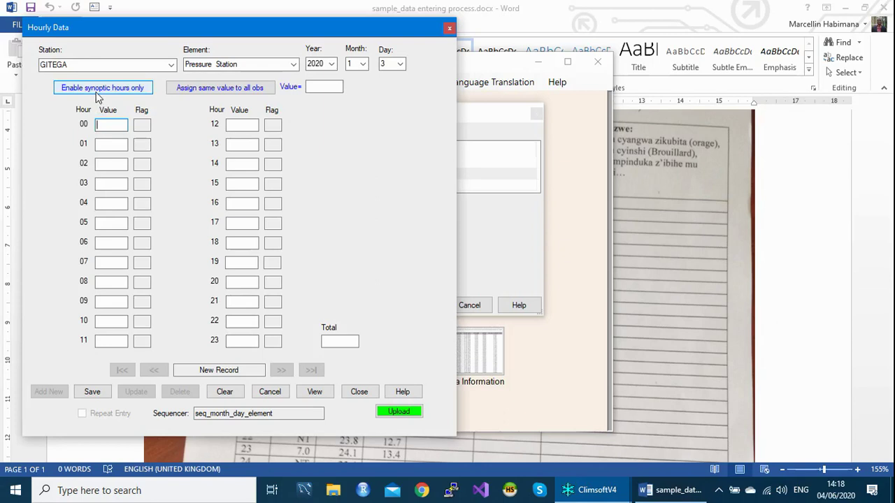
# Restrict entry to synoptic hours and load the Temp Dry Bulb record via element code 101.
pyautogui.click(97, 88)
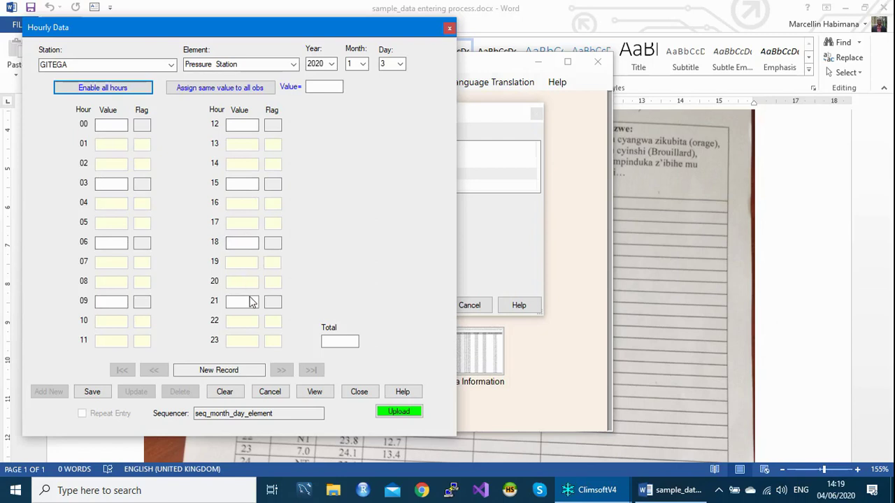
pyautogui.click(105, 126)
pyautogui.click(245, 64)
pyautogui.write('101')
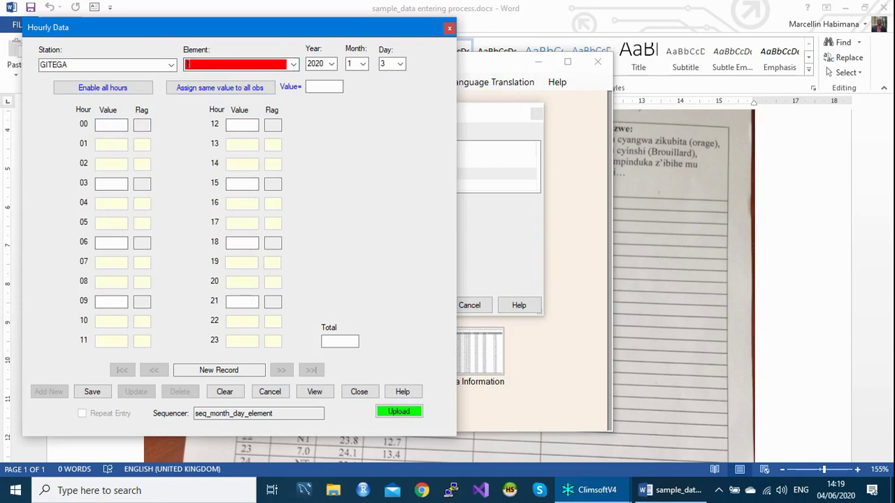
pyautogui.press('Tab')
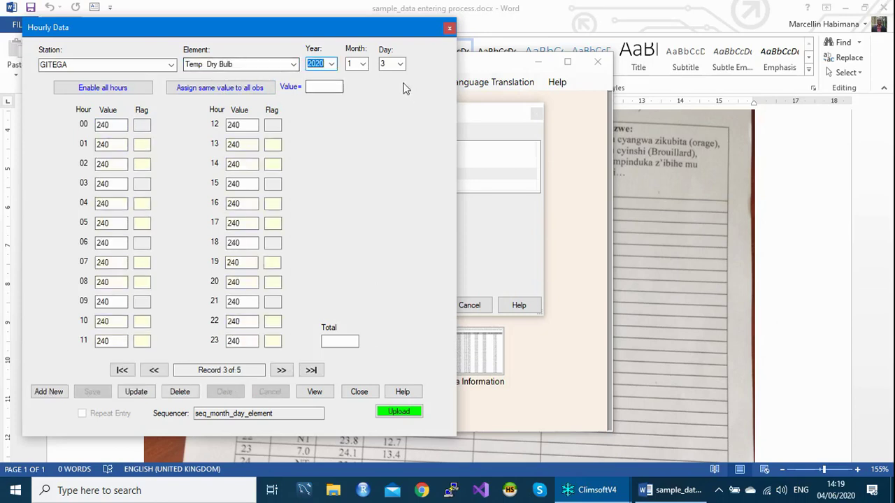
# Pick month 1, day 4 for a new GITEGA Dry Bulb record, restricted to synoptic hours.
pyautogui.click(363, 64)
pyautogui.click(364, 64)
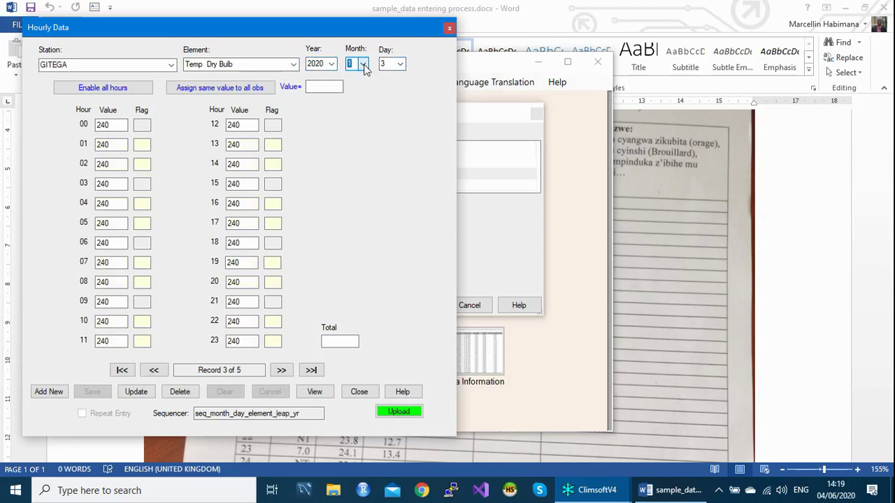
pyautogui.click(401, 64)
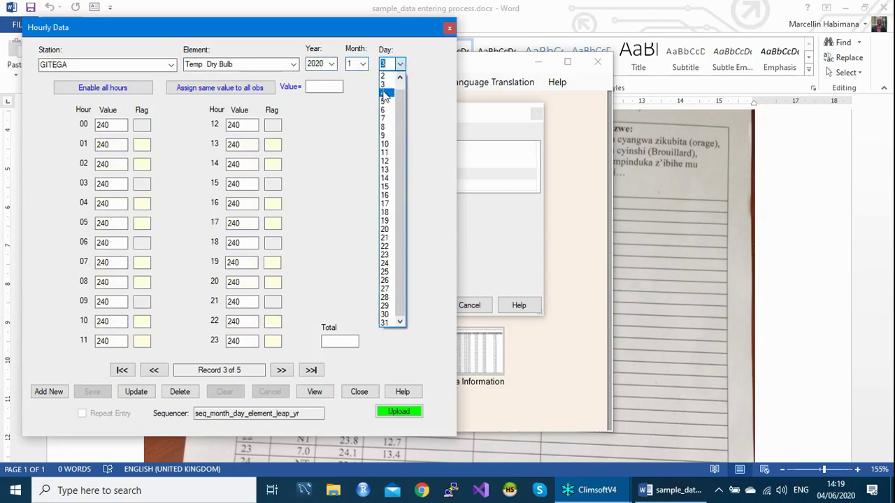
pyautogui.click(384, 92)
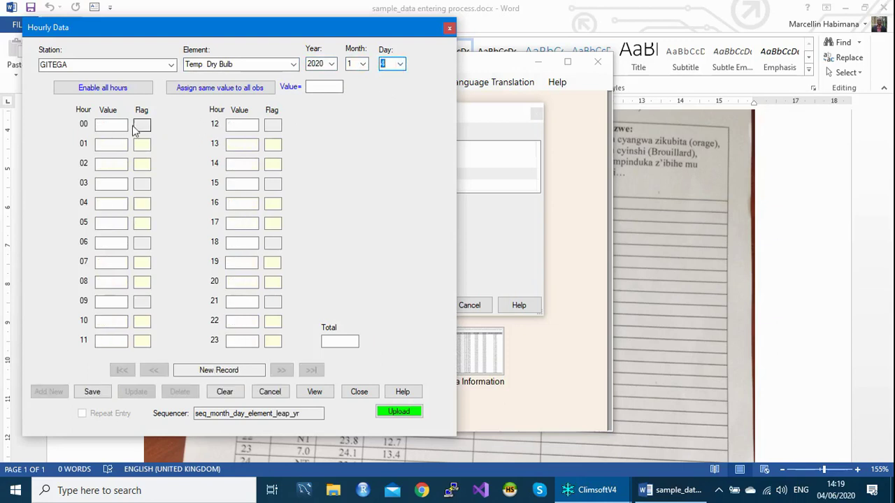
pyautogui.click(102, 89)
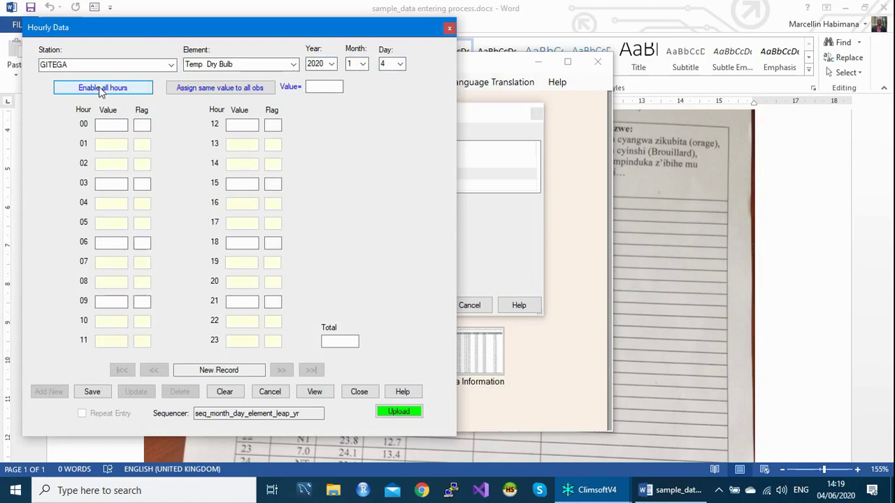
pyautogui.click(114, 126)
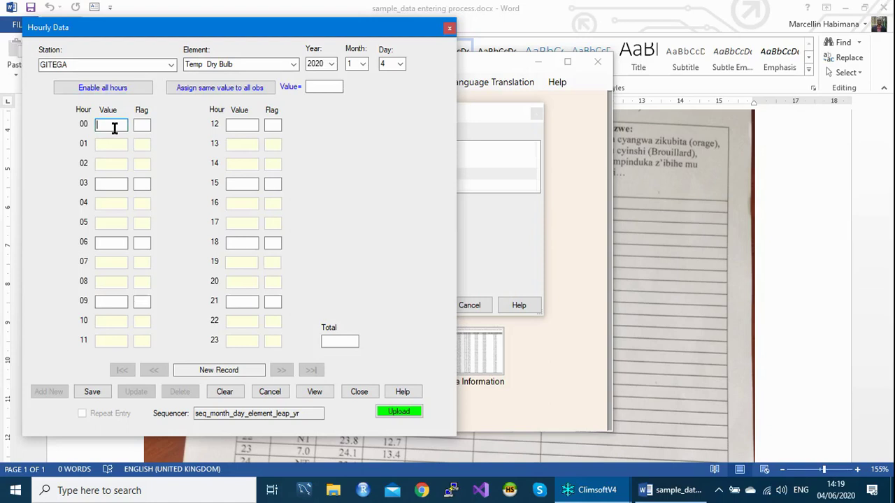
# Enter the synoptic Dry Bulb values 253, 247, 239, 247, 295, 245, 264 and 258.
pyautogui.write('253')
pyautogui.click(111, 183)
pyautogui.write('247')
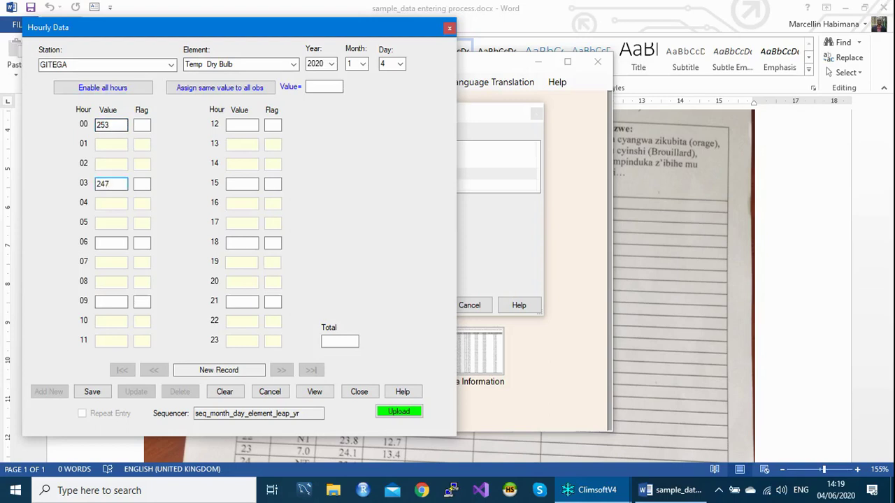
pyautogui.click(111, 243)
pyautogui.write('239')
pyautogui.write('247')
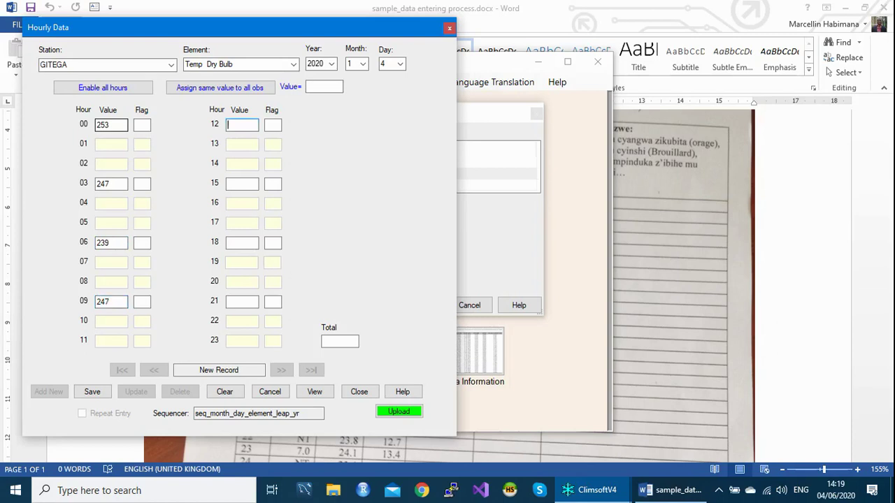
pyautogui.write('2')
pyautogui.write('95')
pyautogui.press('Tab')
pyautogui.write('245')
pyautogui.click(241, 243)
pyautogui.write('264')
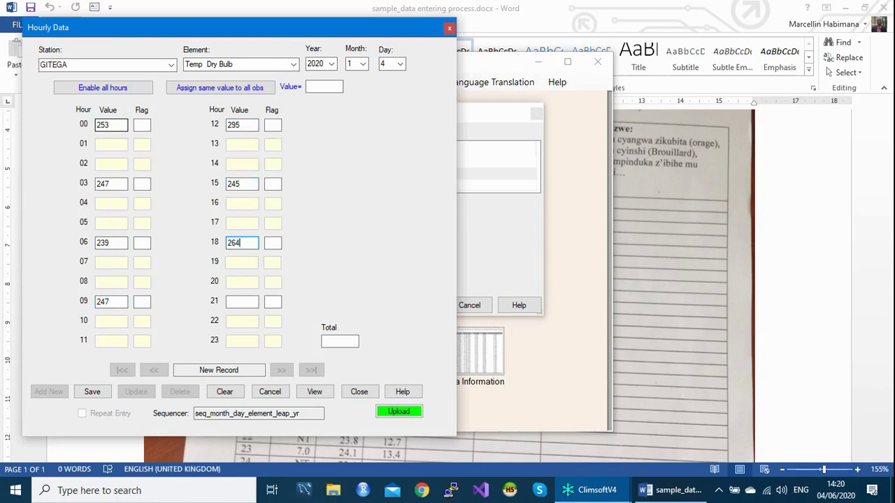
pyautogui.click(242, 301)
pyautogui.write('258')
# Save and confirm the day 4 Dry Bulb record, then start a new Temp Wet Bulb record.
pyautogui.click(340, 341)
pyautogui.press('Tab')
pyautogui.press('Return')
pyautogui.press('Return')
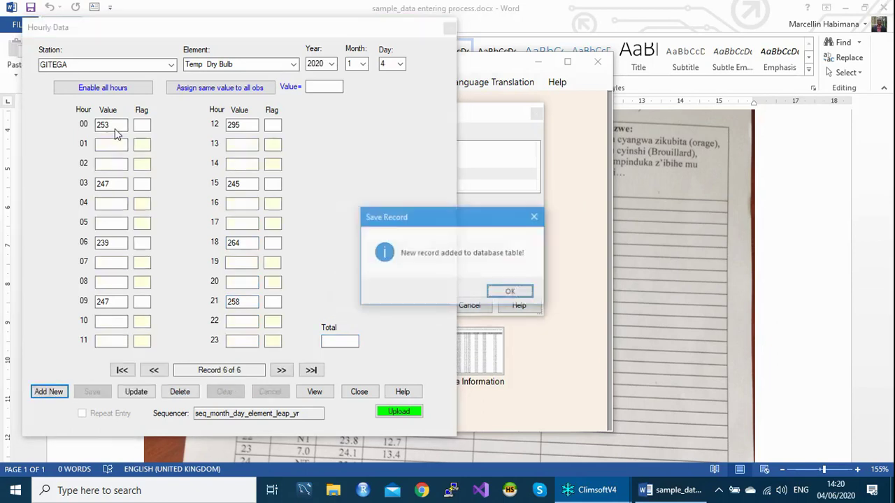
pyautogui.press('Return')
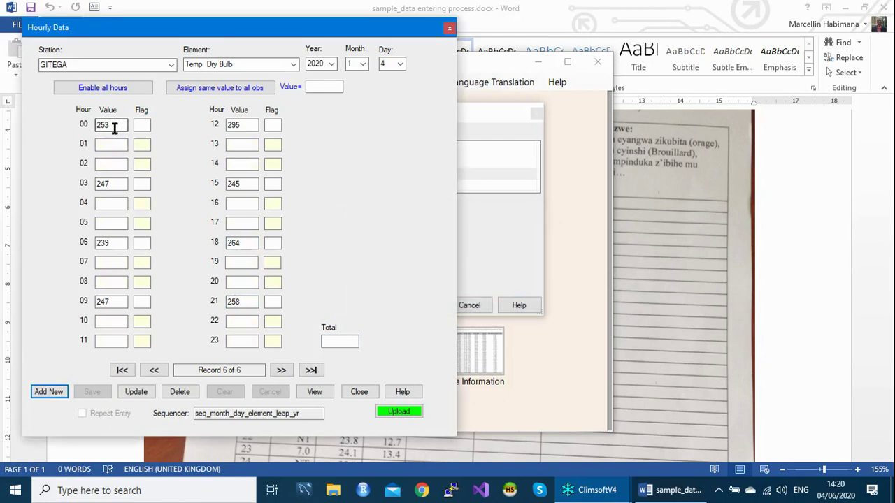
pyautogui.press('Return')
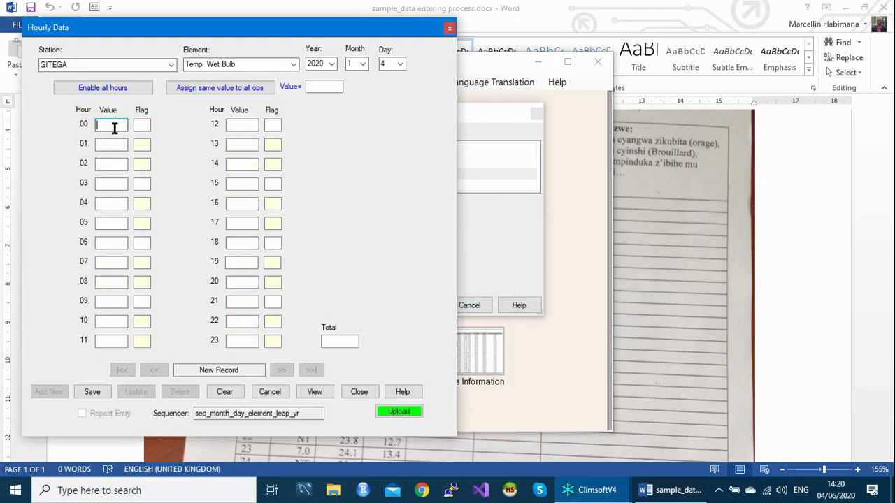
# Limit to synoptic hours and enter Wet Bulb hours 00–09 as 147, 145, 128, 136.
pyautogui.click(93, 89)
pyautogui.click(94, 90)
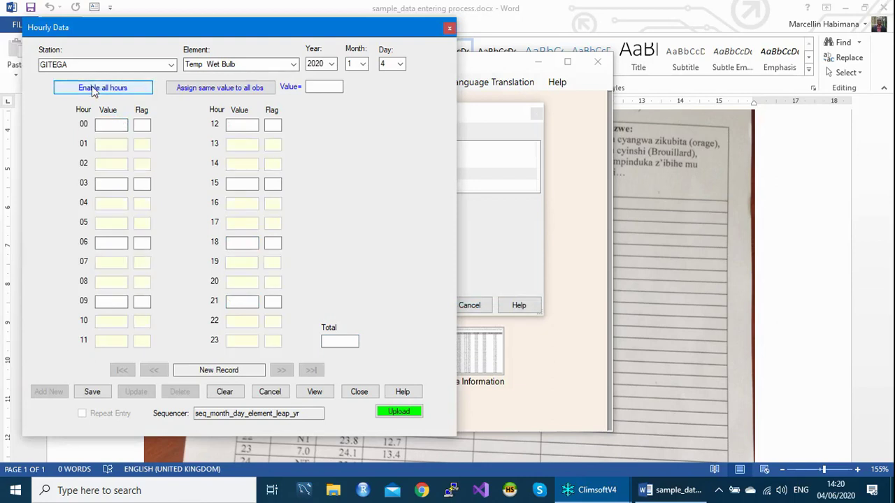
pyautogui.click(111, 123)
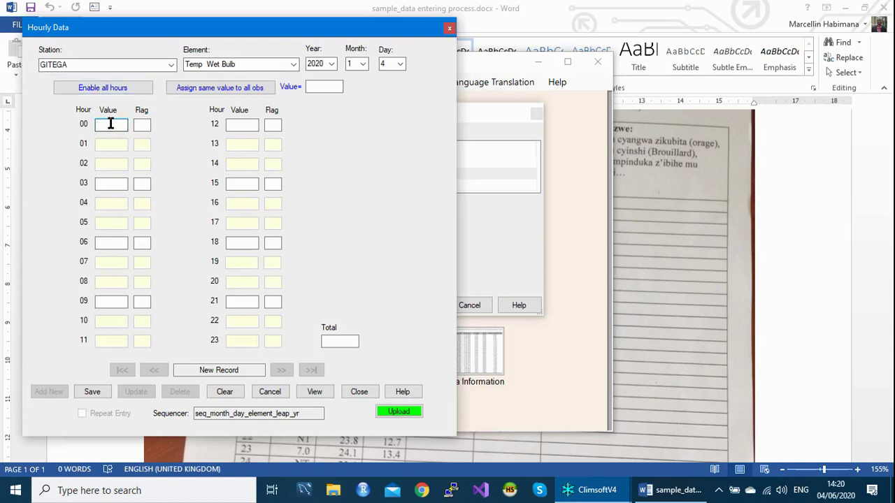
pyautogui.write('147')
pyautogui.click(111, 183)
pyautogui.write('145')
pyautogui.click(112, 242)
pyautogui.write('128')
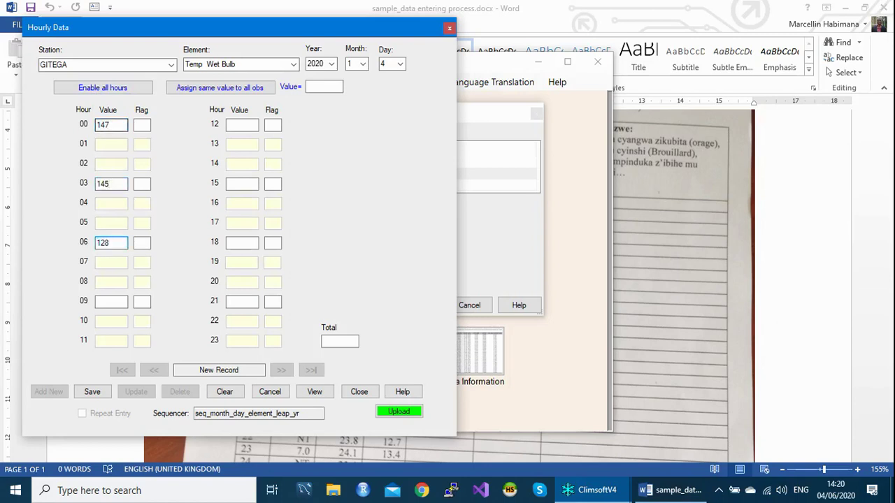
pyautogui.click(111, 301)
pyautogui.write('136')
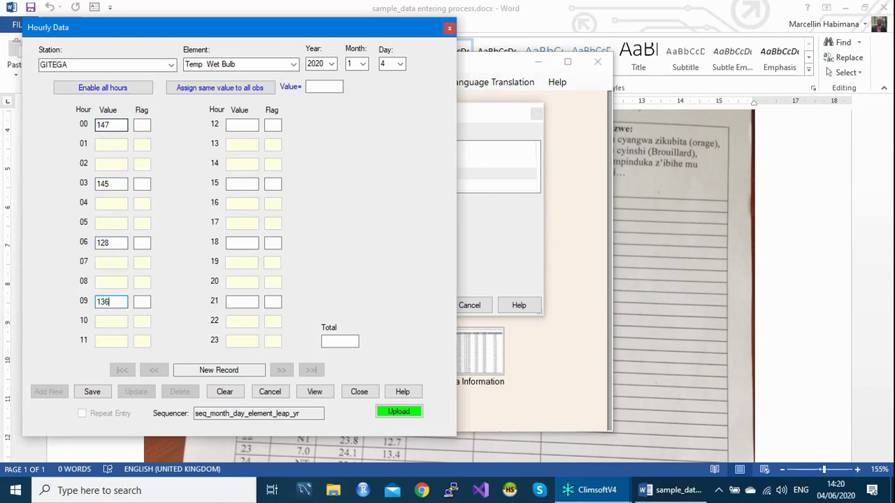
# Enter hours 12–21 as 146, 148, 139, 142, then save and confirm the record.
pyautogui.click(242, 125)
pyautogui.write('146')
pyautogui.click(242, 184)
pyautogui.write('148')
pyautogui.click(242, 242)
pyautogui.write('139')
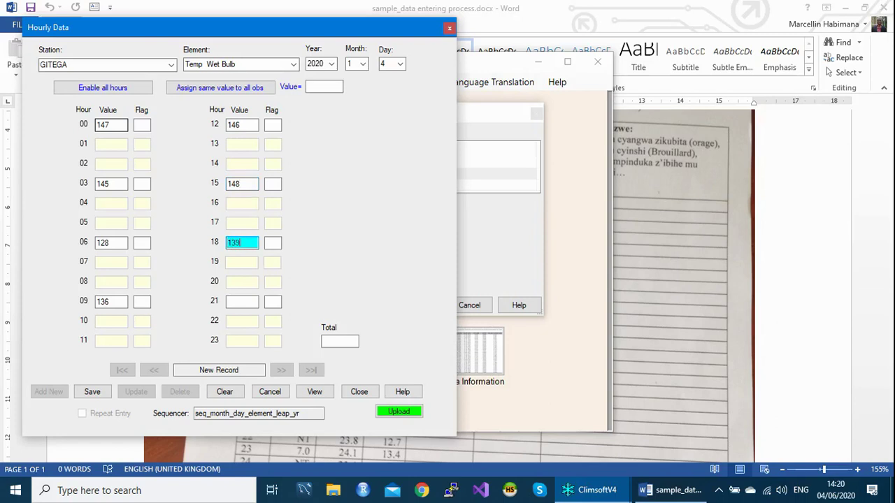
pyautogui.click(242, 301)
pyautogui.write('142')
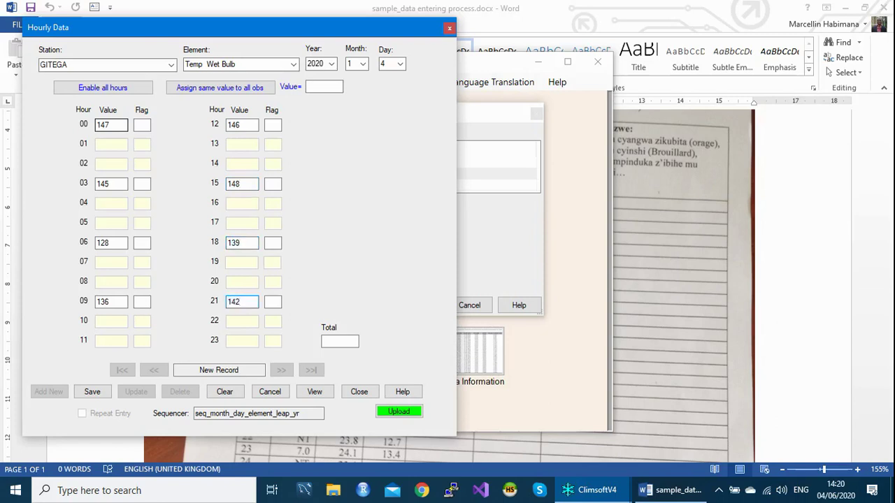
pyautogui.click(340, 342)
pyautogui.click(92, 392)
pyautogui.press('Return')
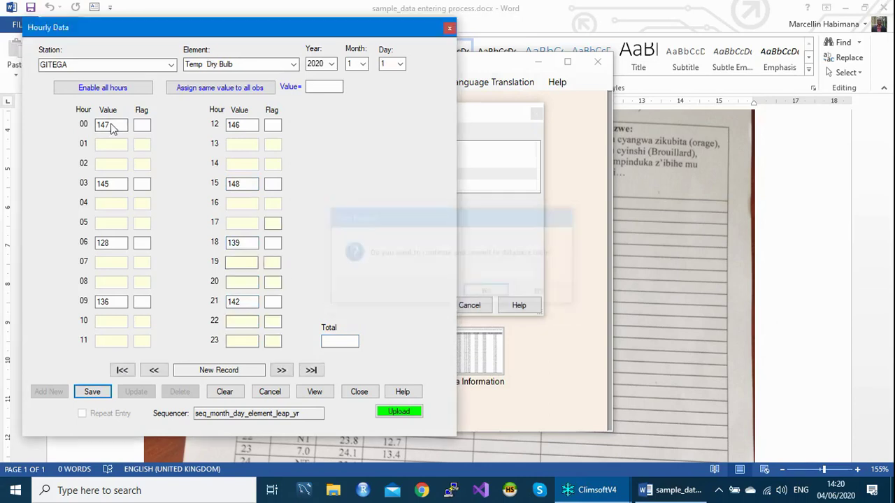
pyautogui.press('Return')
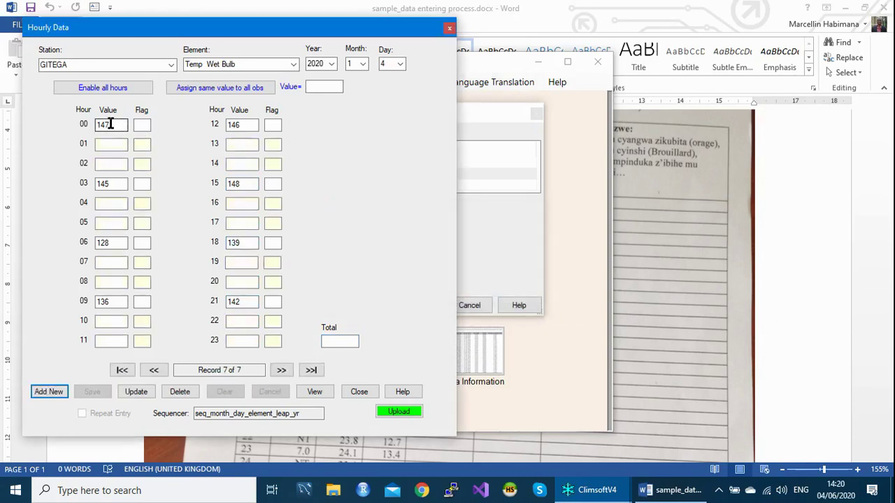
# Start a Temp Dew Point record, flag hour 00 as M, enter 258 at hour 01 and 396 at hour 02.
pyautogui.press('Return')
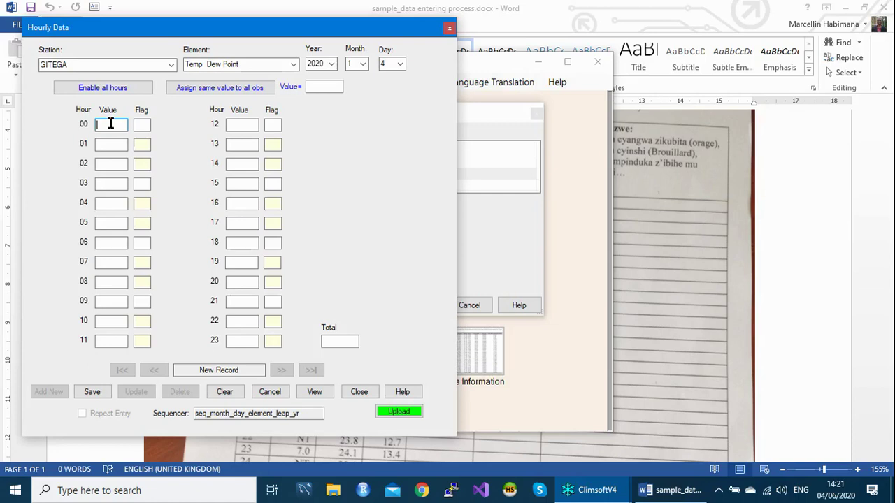
pyautogui.press('Return')
pyautogui.write('258')
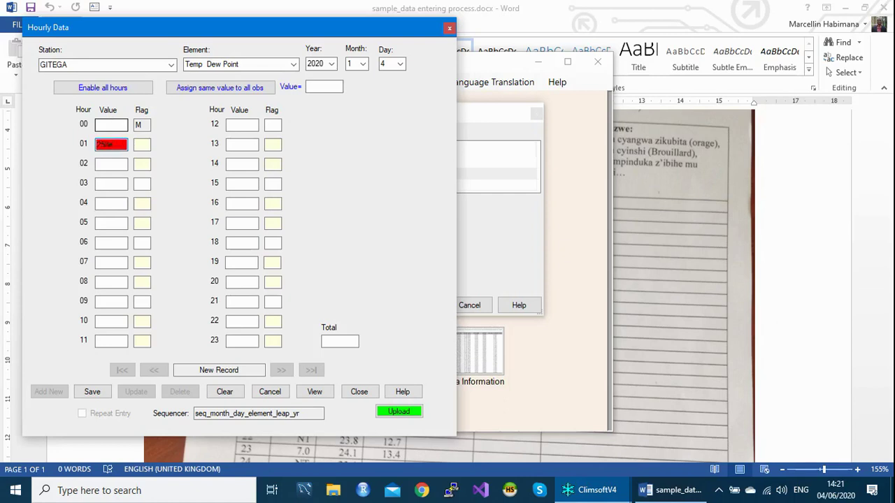
pyautogui.press('Return')
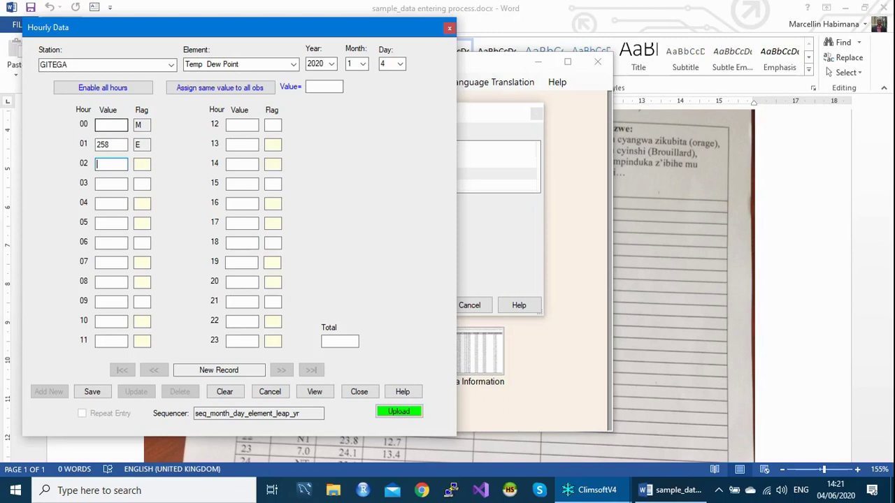
pyautogui.write('396')
# Dismiss the 50–300 range error and re-enter the hour 02 Dew Point value as 258.
pyautogui.click(112, 126)
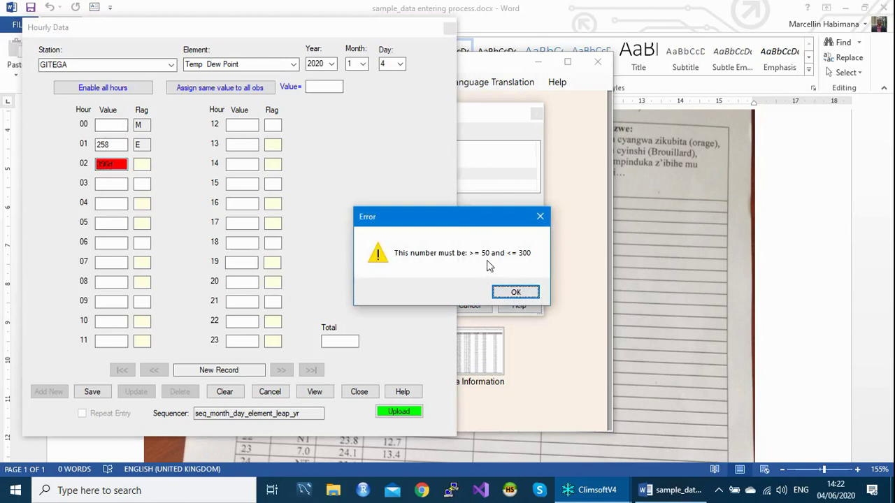
pyautogui.click(540, 219)
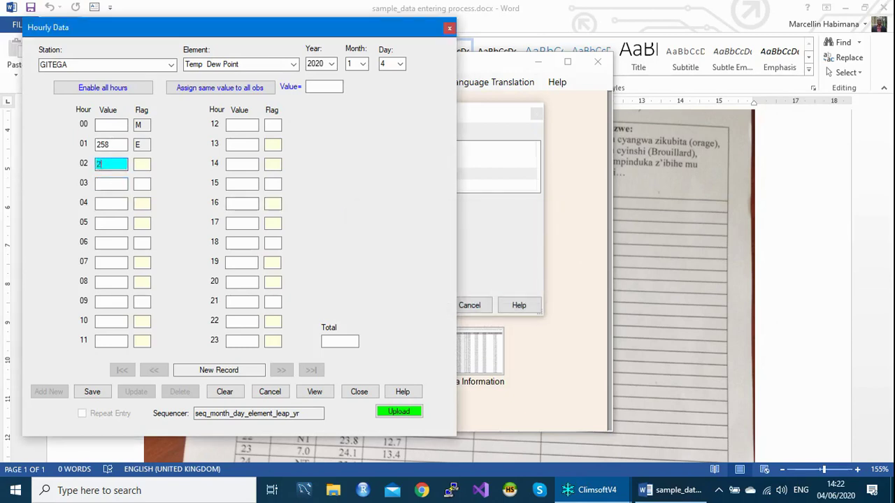
pyautogui.write('258')
pyautogui.press('Return')
pyautogui.press('Return')
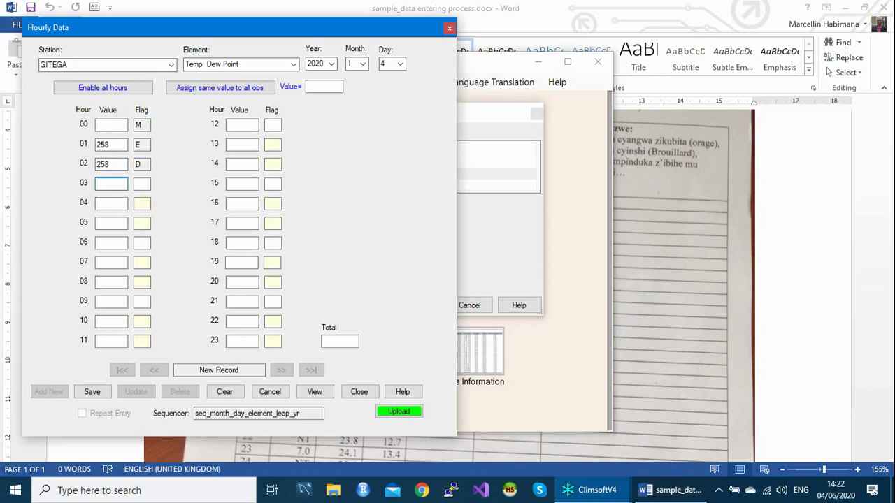